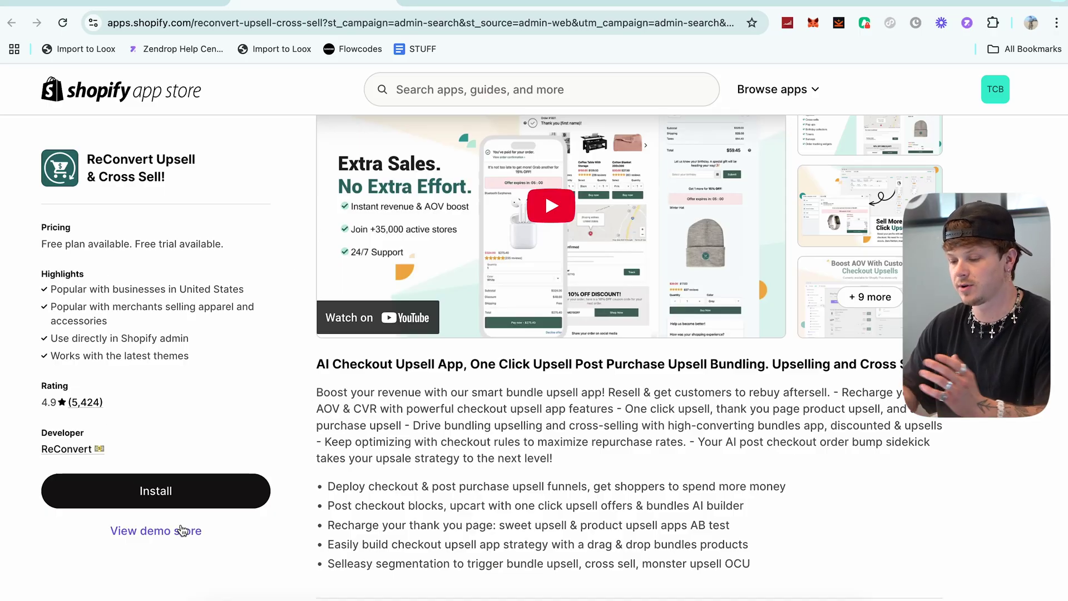
Install the ReConvert Upsell & Cross Sell app on the store and grant its requested data access
left_click(165, 491)
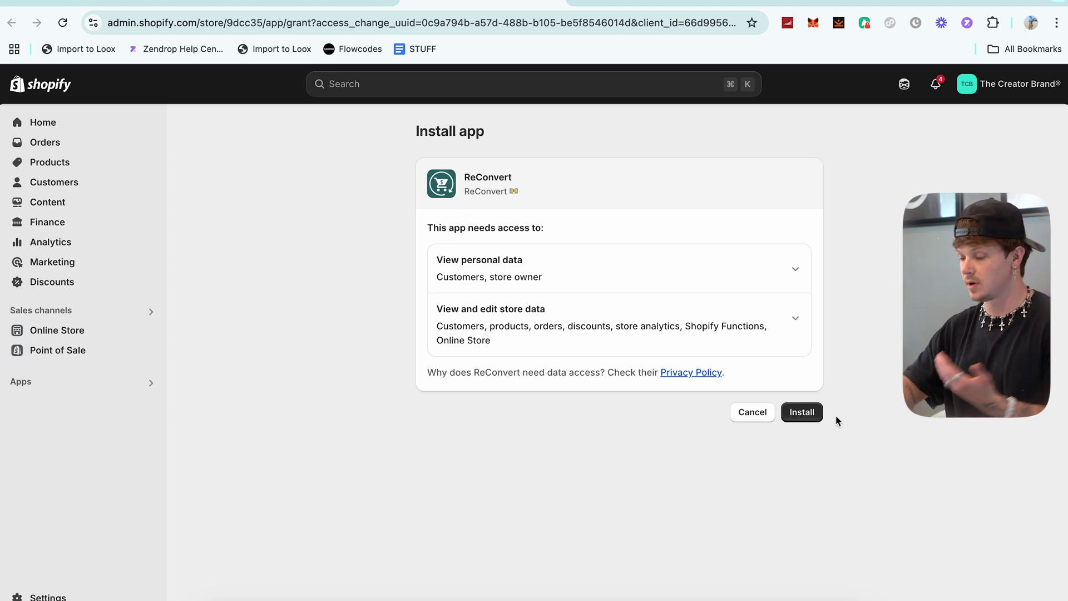
left_click(809, 414)
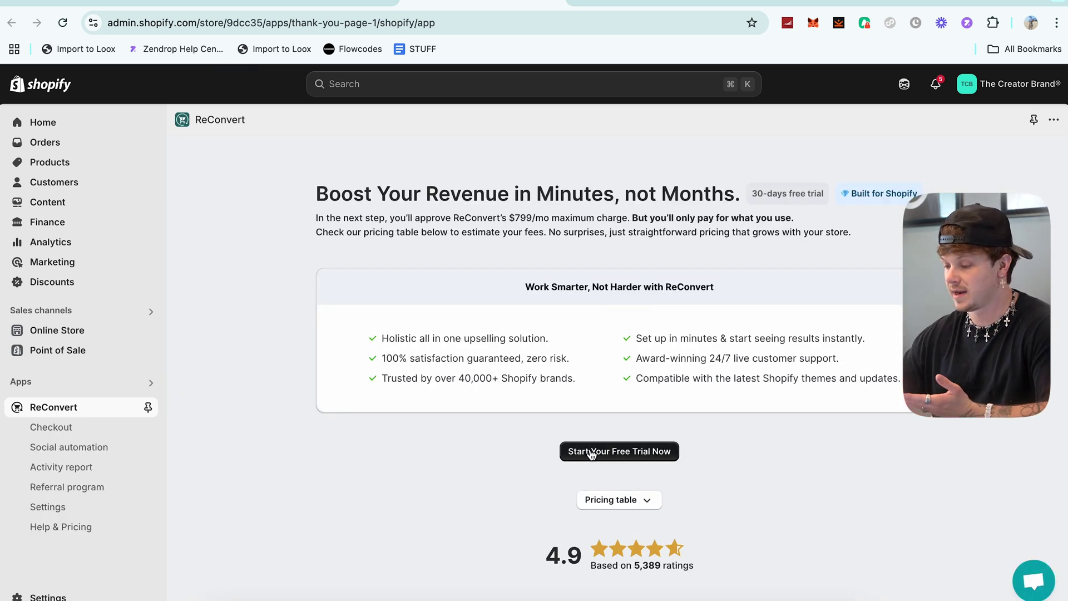
Review ReConvert's pricing table, then start the free trial and approve its subscription
left_click(627, 503)
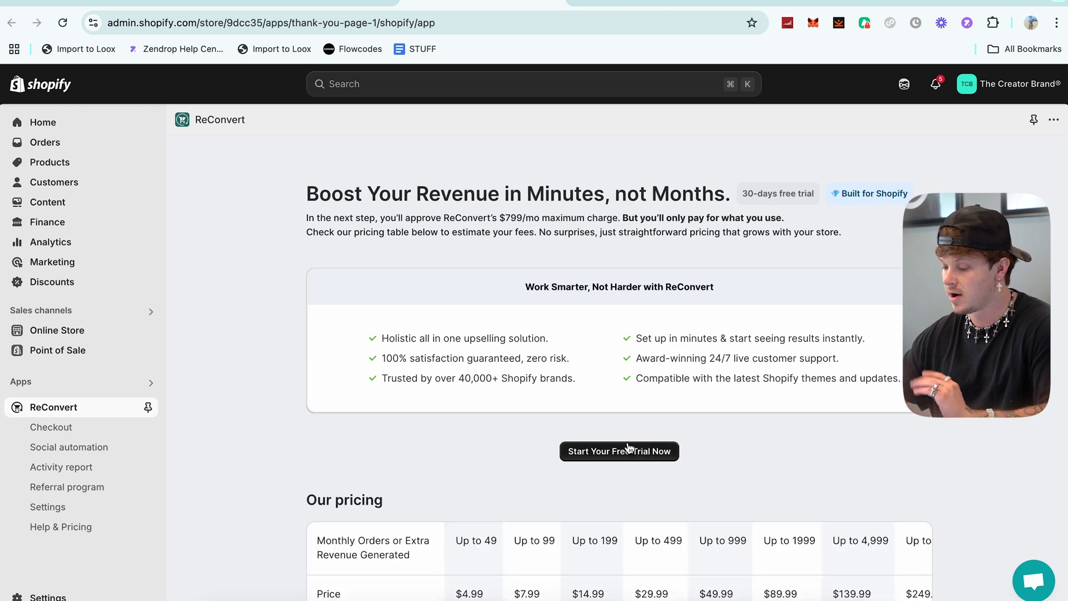
scroll(584, 451, "down", 3)
scroll(609, 450, "up", 2)
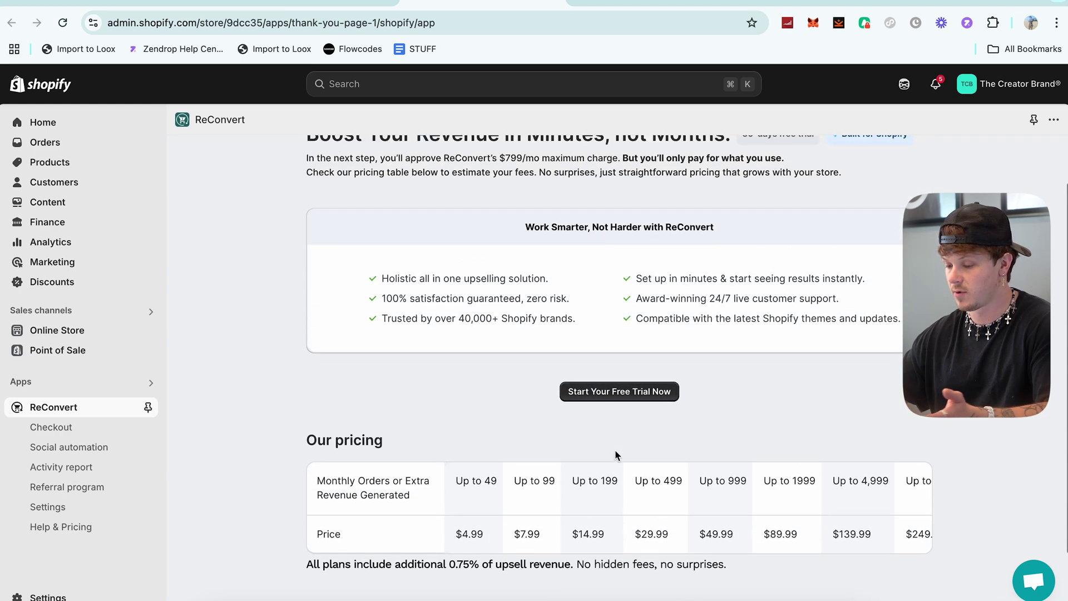
left_click(578, 415)
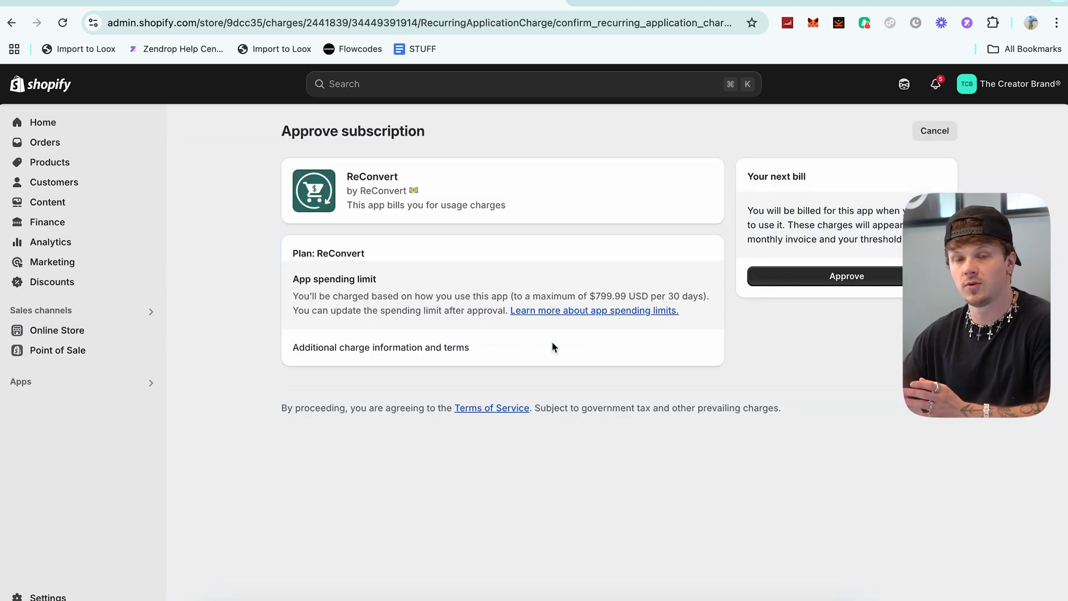
left_click(839, 281)
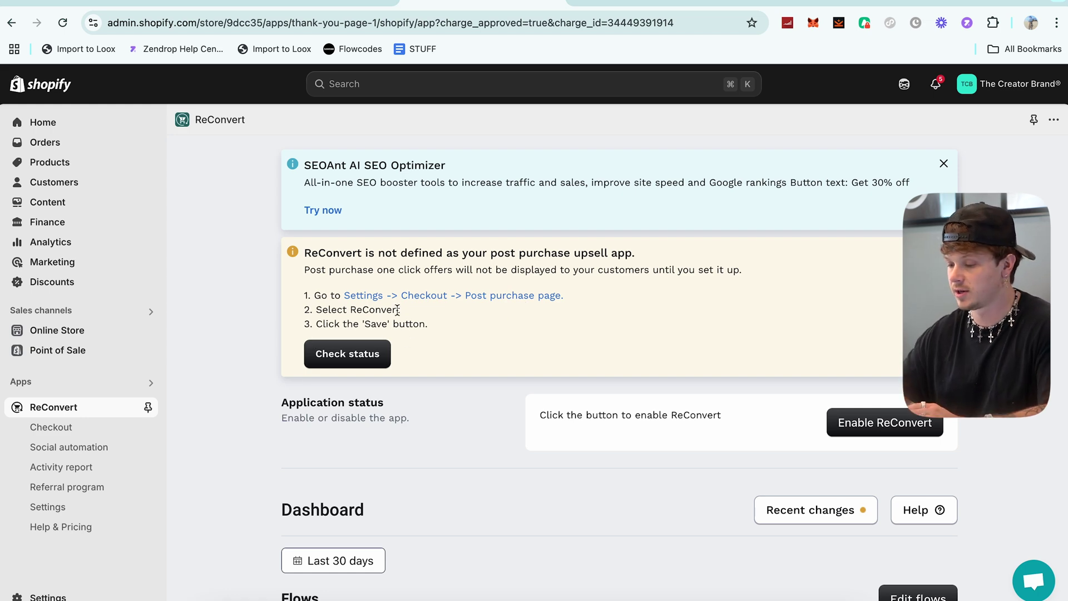
Set ReConvert as the post-purchase page app in the store's checkout settings and save the change
left_click(445, 296)
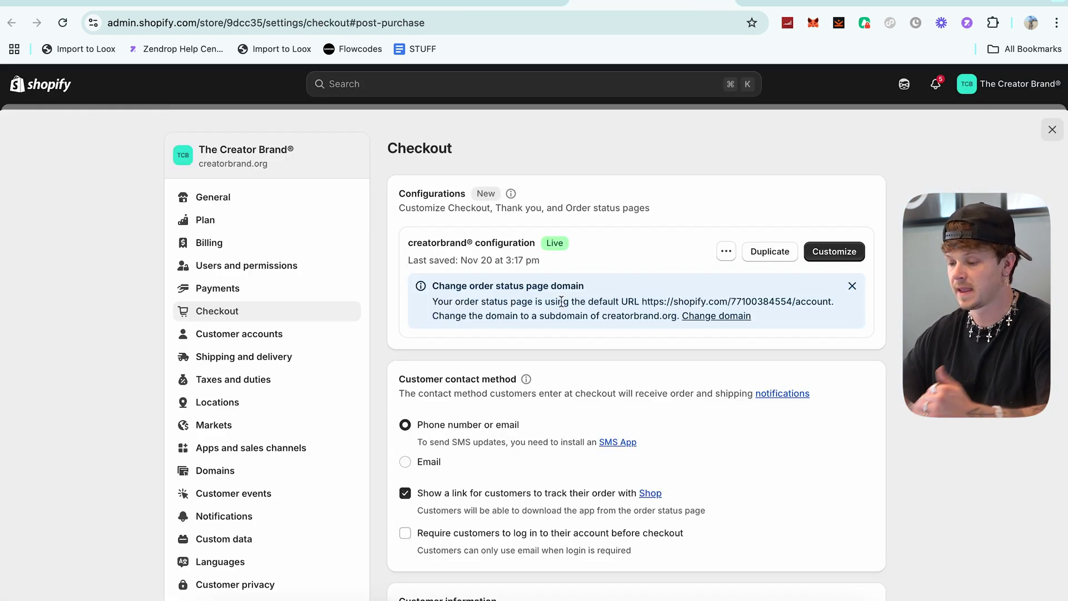
scroll(762, 305, "down", 10)
scroll(762, 306, "down", 14)
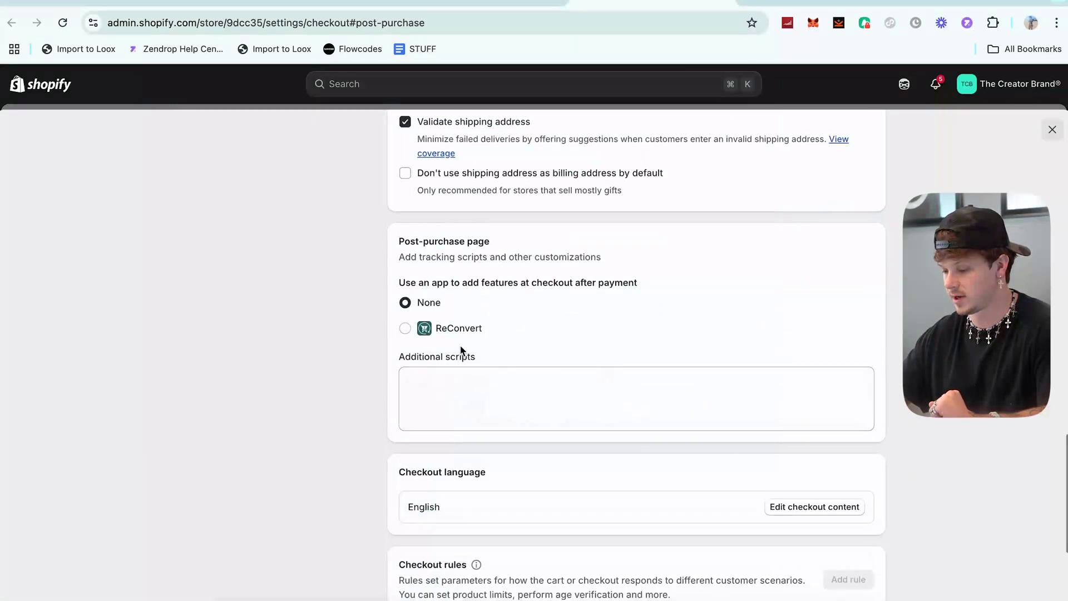
left_click(453, 329)
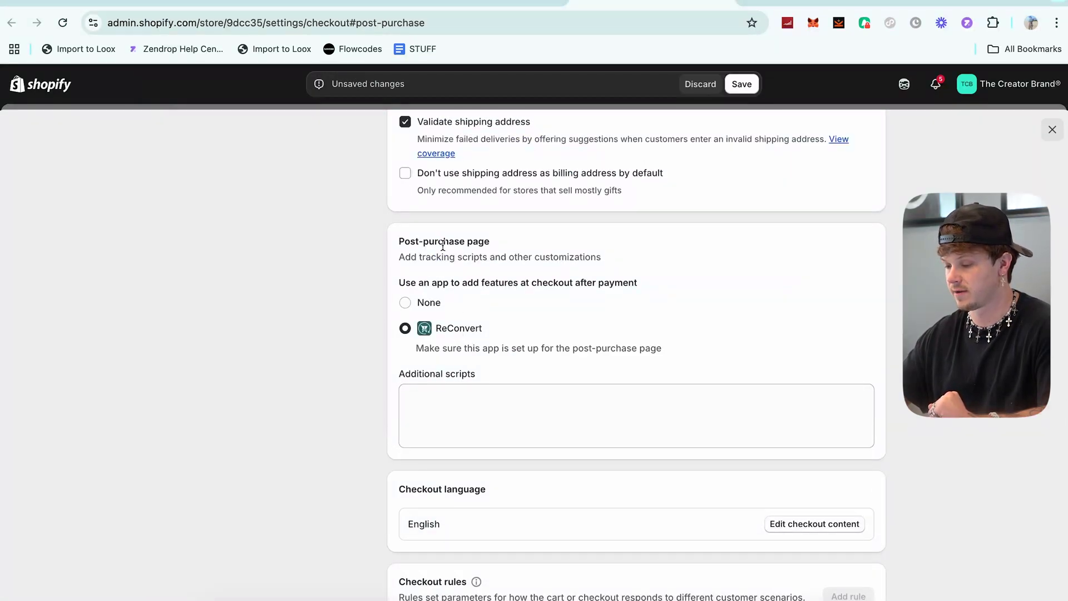
left_click(732, 85)
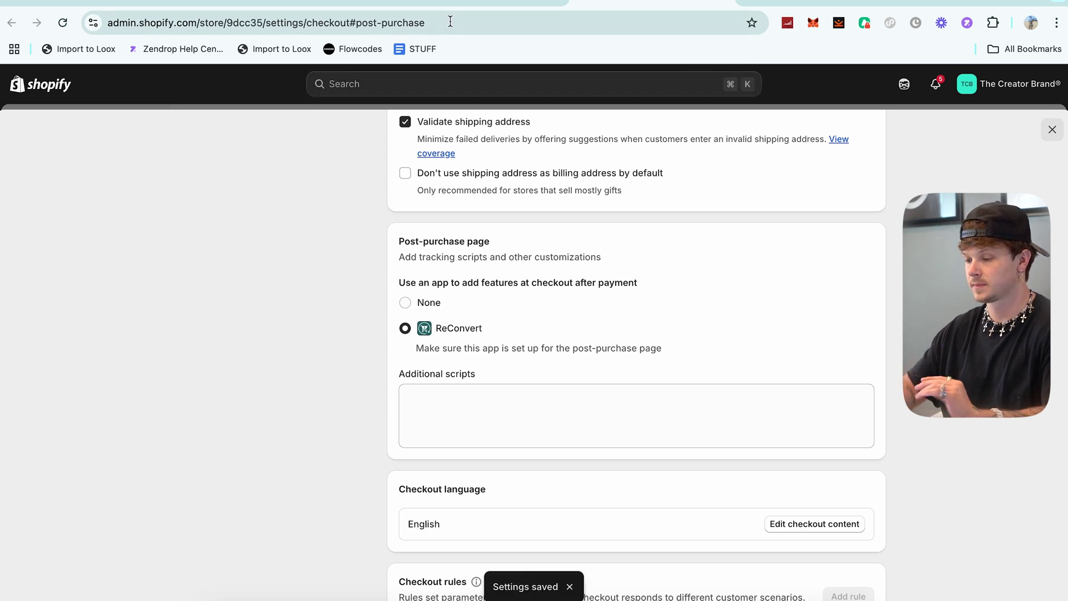
Return to the ReConvert page, check its post-purchase upsell status, and enable the app
left_click(470, 6)
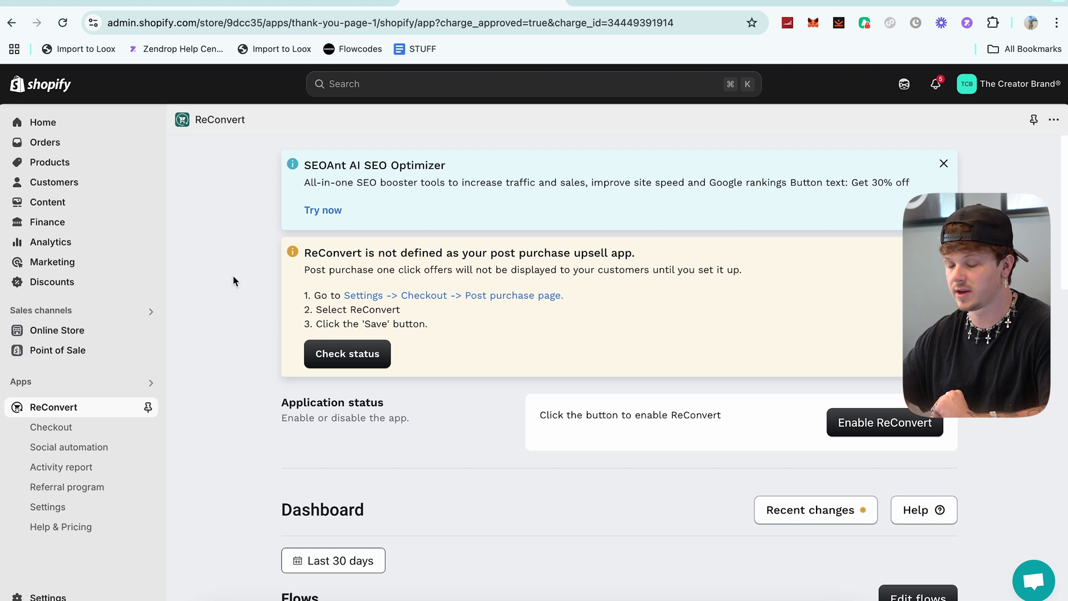
left_click(347, 355)
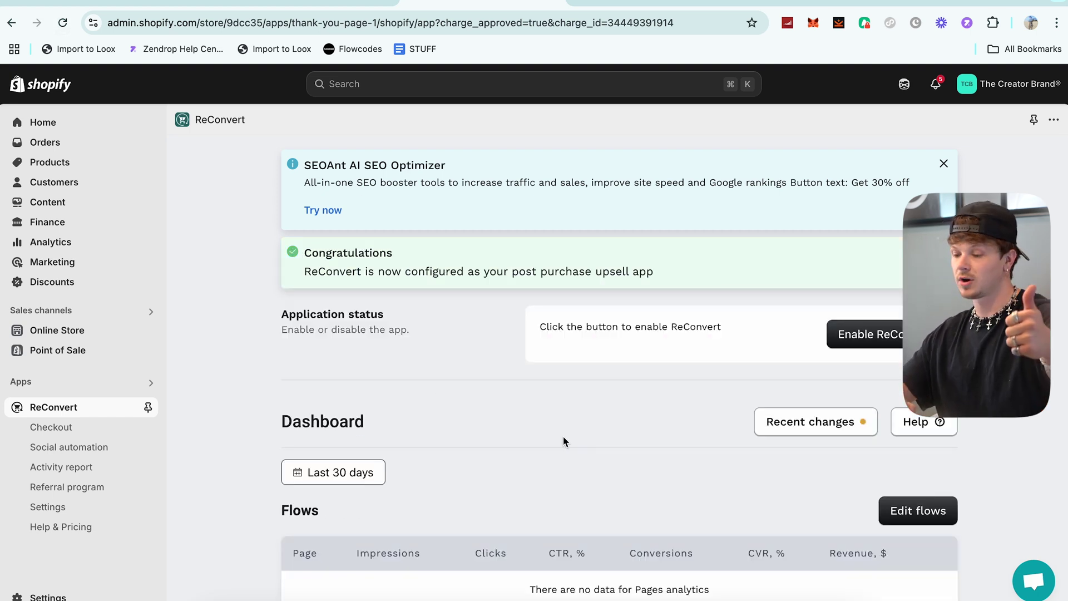
scroll(562, 440, "down", 1)
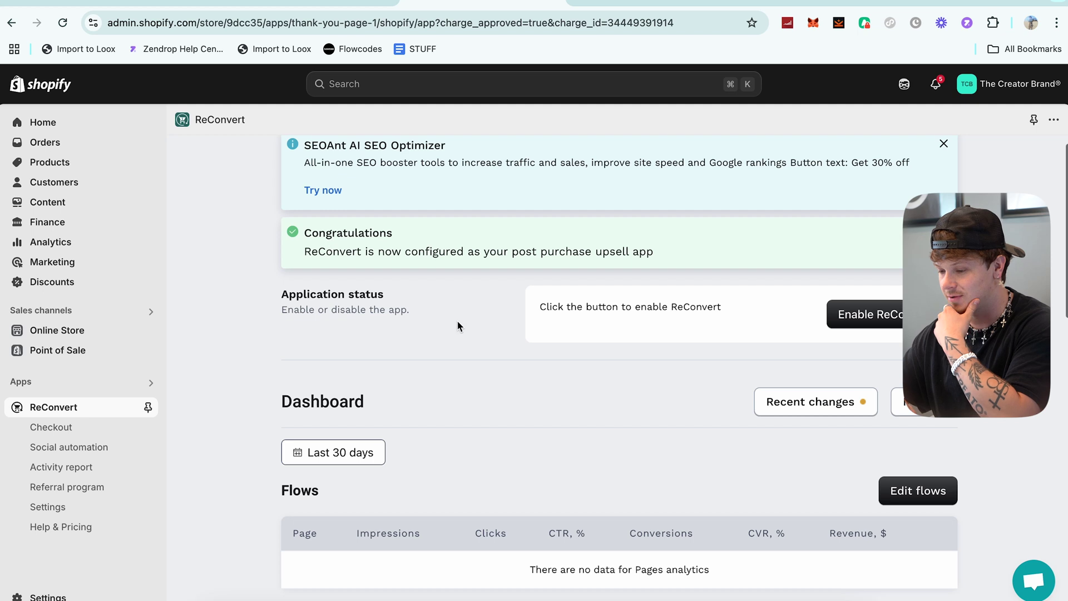
scroll(456, 319, "down", 1)
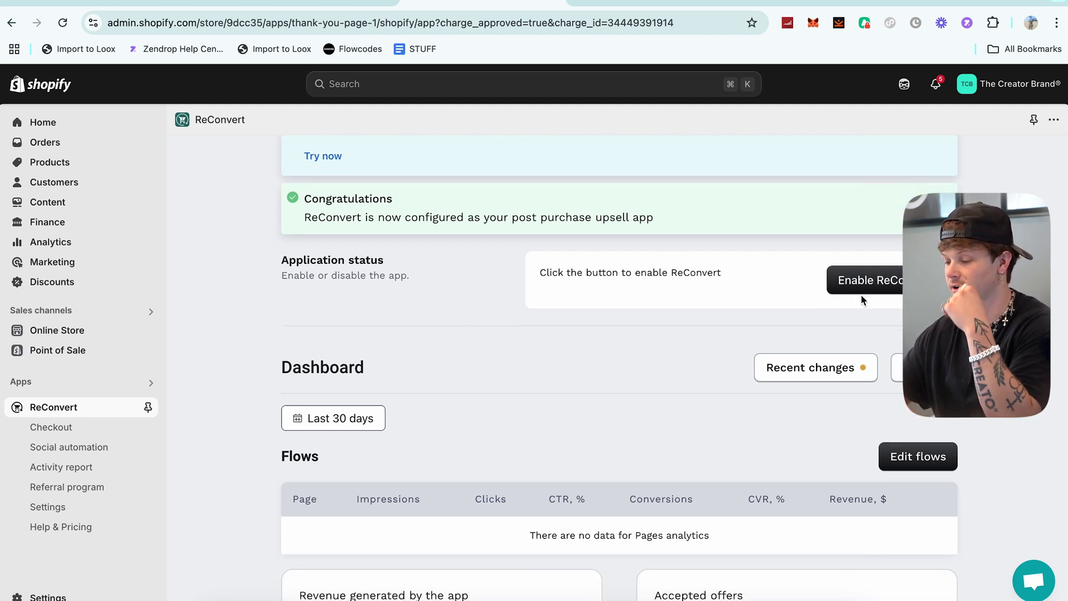
left_click(873, 275)
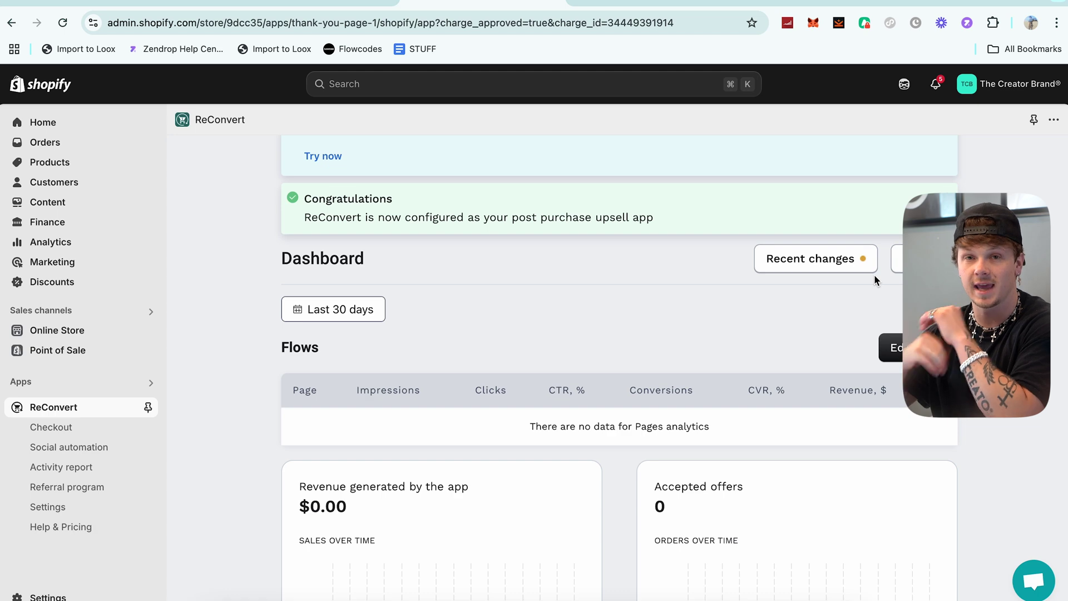
Look over ReConvert's dashboard analytics and open its flows for editing
scroll(873, 275, "up", 2)
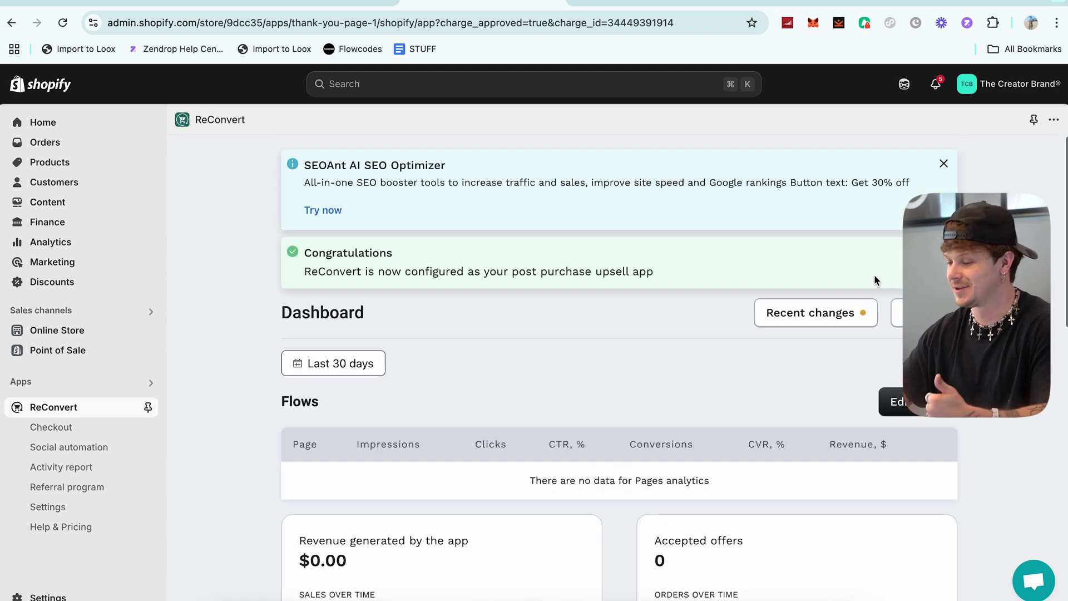
scroll(796, 391, "down", 6)
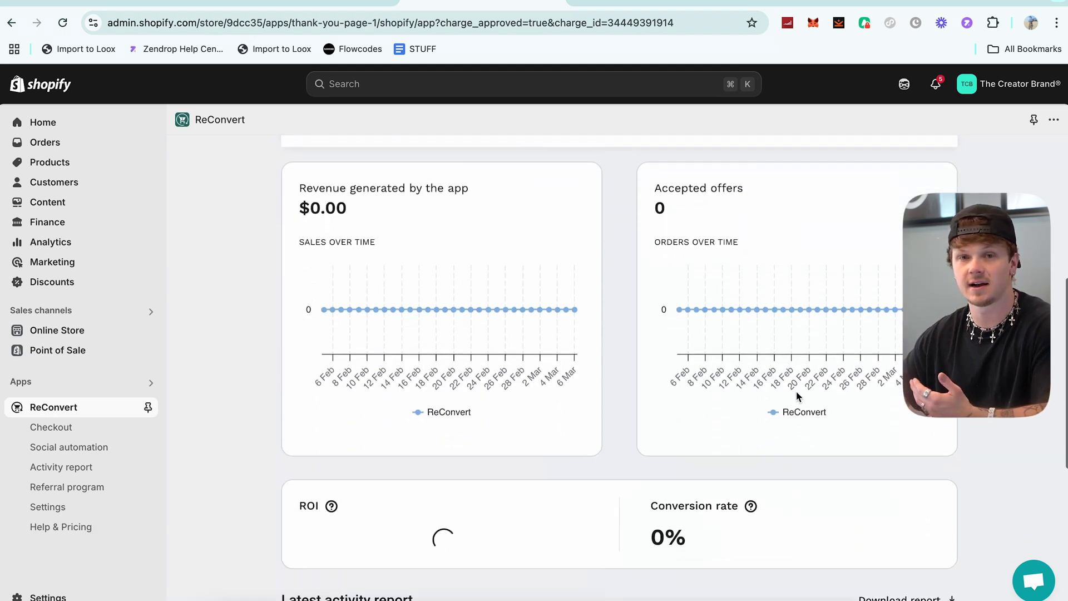
scroll(795, 395, "down", 6)
scroll(796, 395, "up", 12)
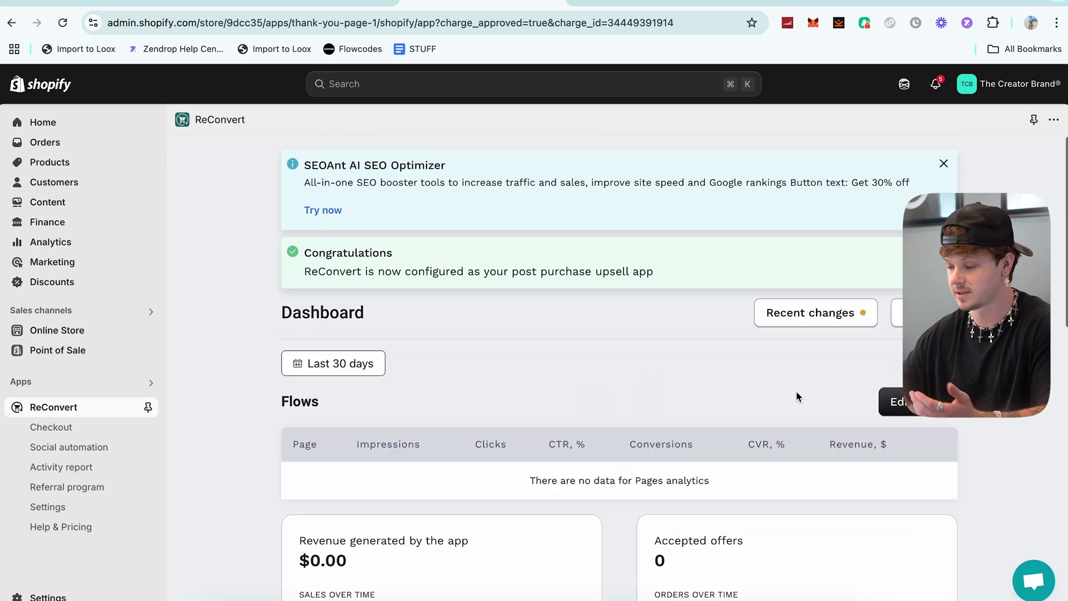
scroll(559, 415, "down", 2)
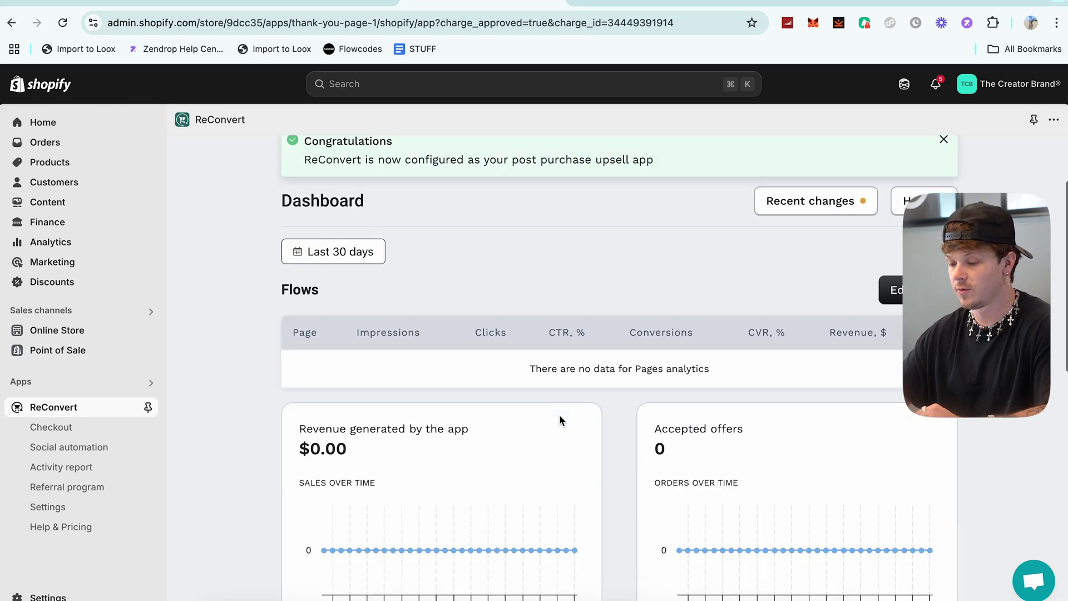
scroll(559, 415, "down", 1)
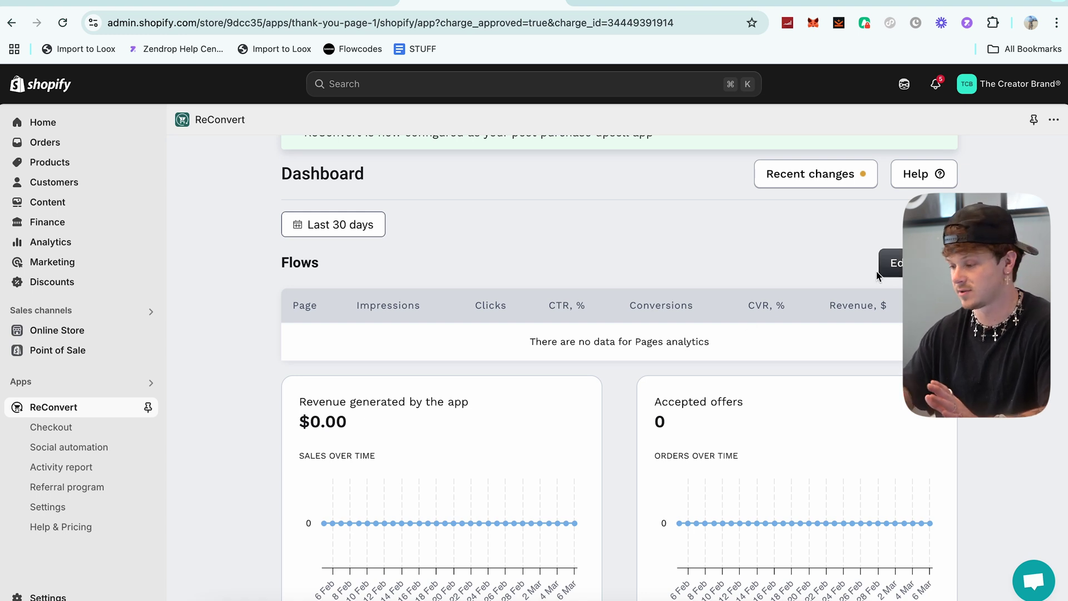
left_click(889, 264)
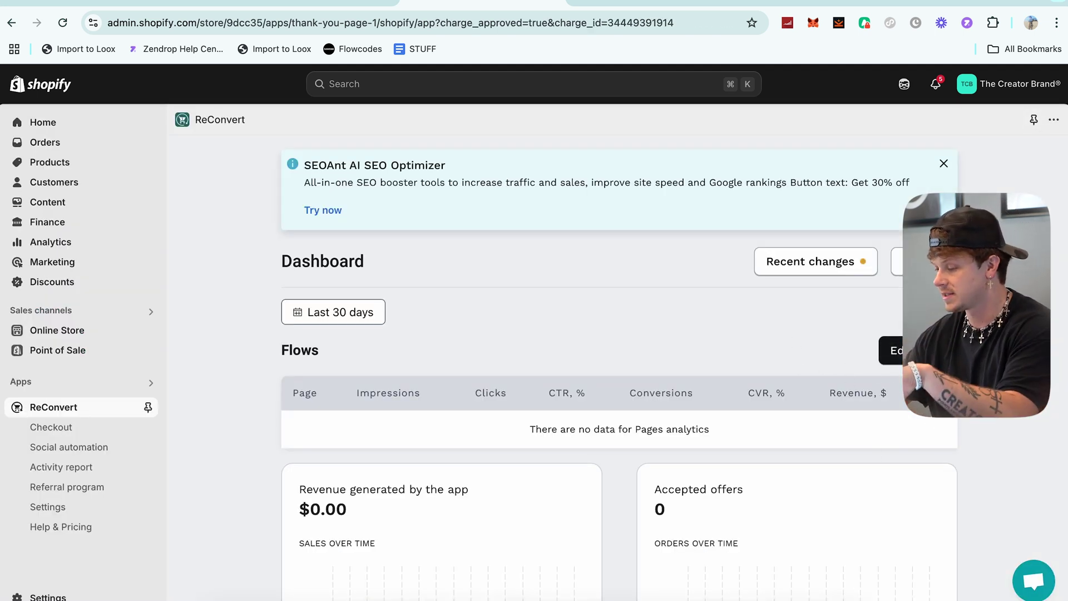
left_click(891, 359)
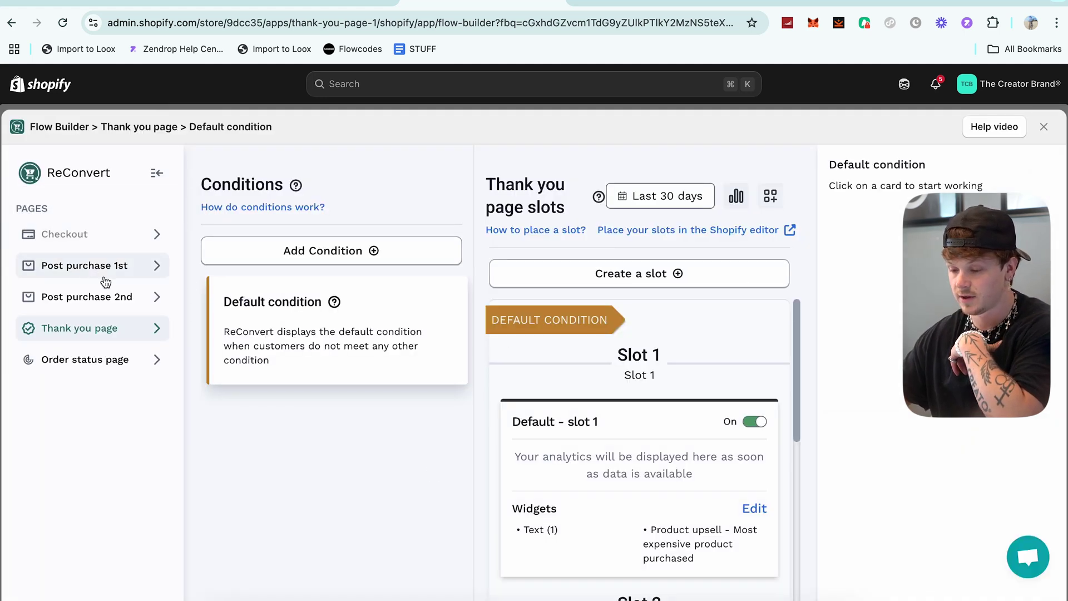
Start a new condition for the Post purchase 1st page and name it "new"
mouse_move(68, 238)
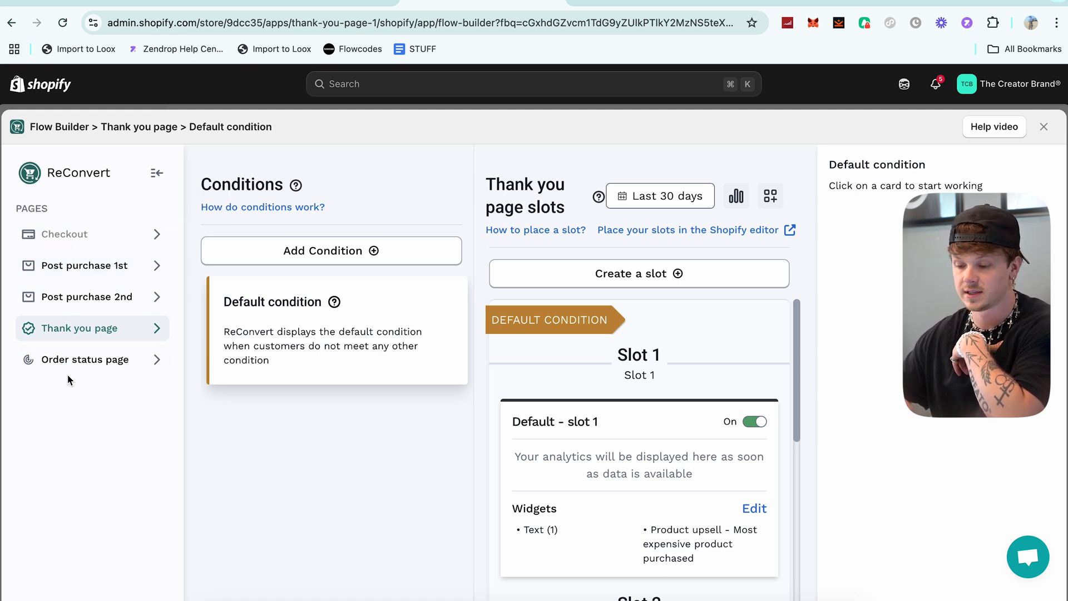
mouse_move(107, 244)
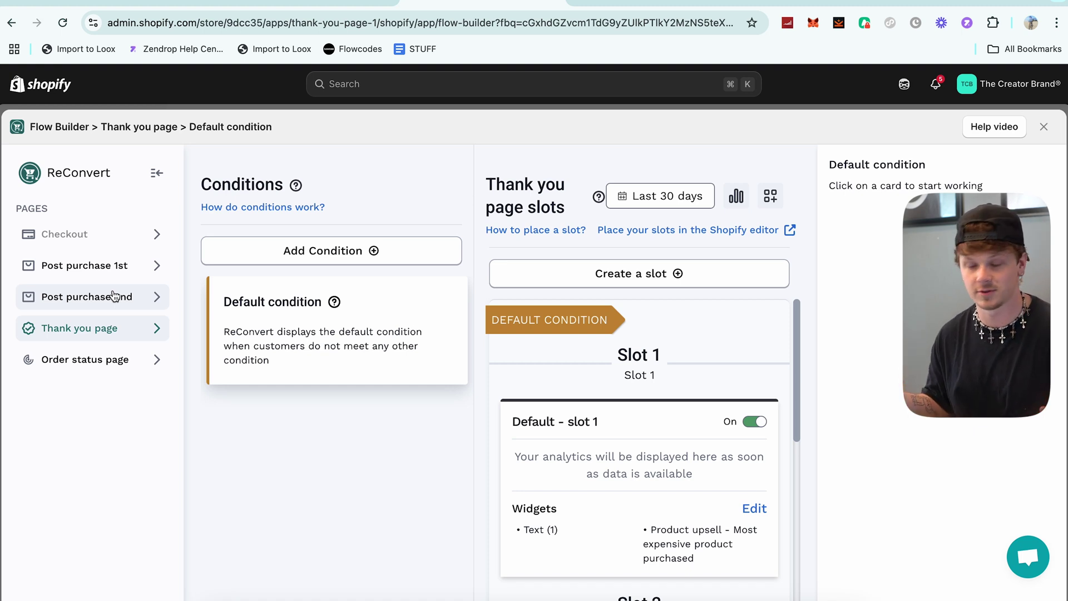
left_click(89, 265)
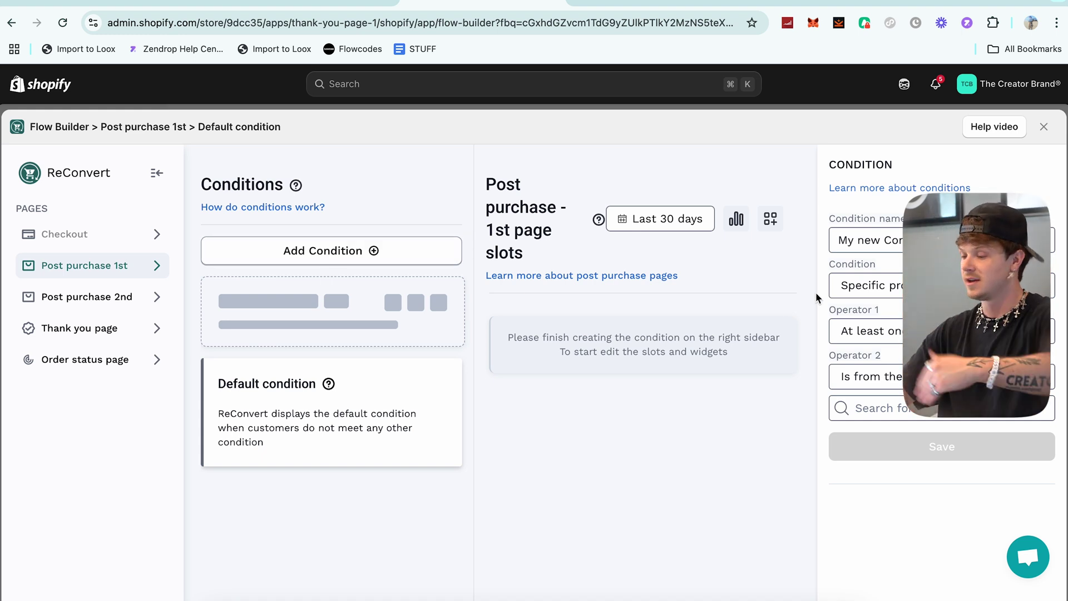
triple_click(901, 241)
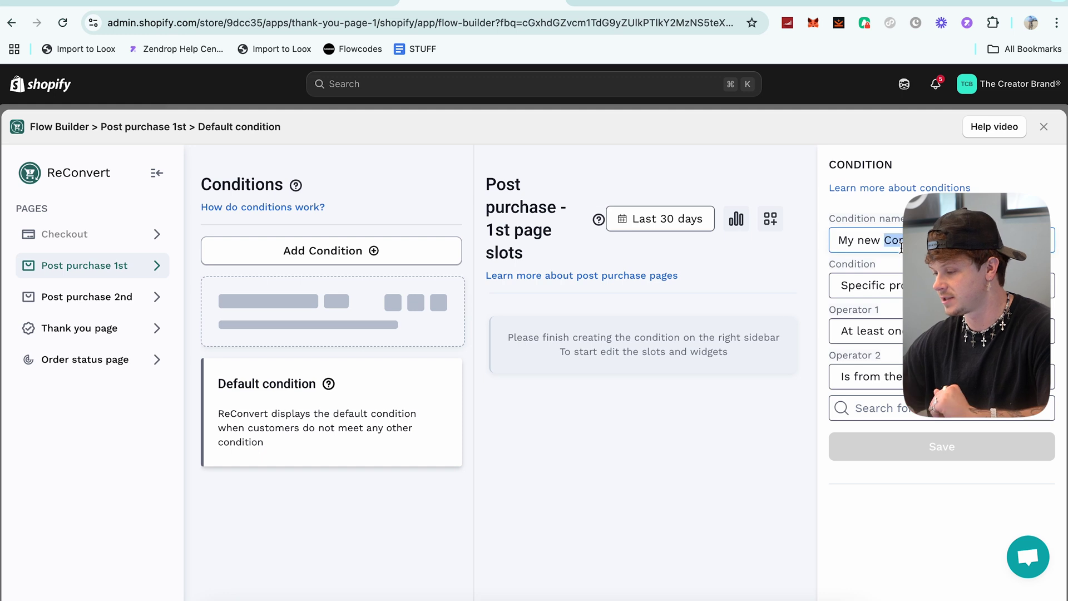
type("new")
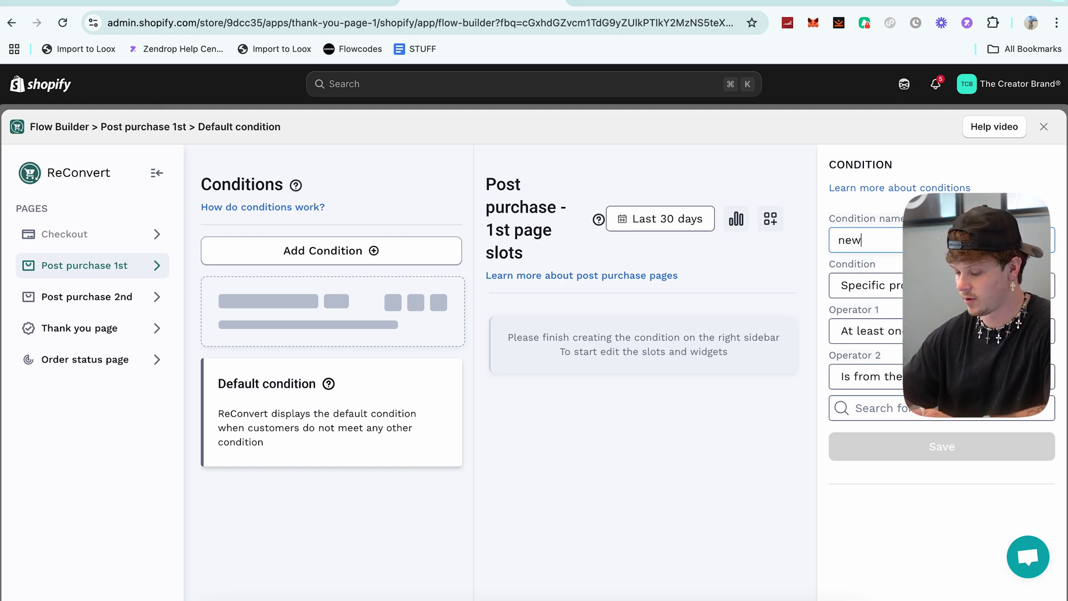
Define the condition by specific products, requiring that every product in the cart is from the list
left_click(892, 286)
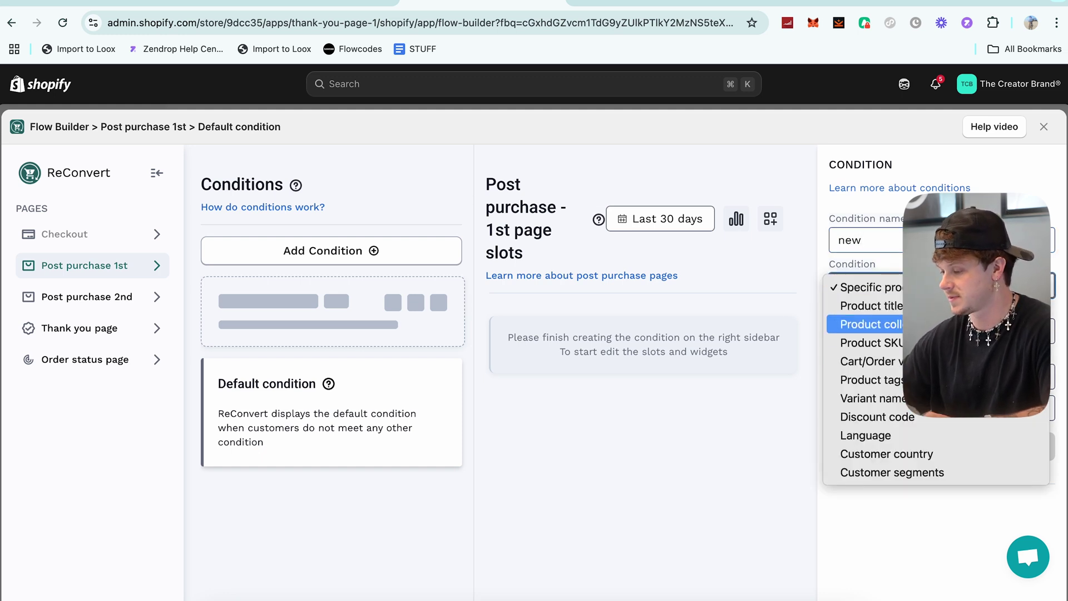
left_click(890, 287)
left_click(890, 332)
left_click(871, 351)
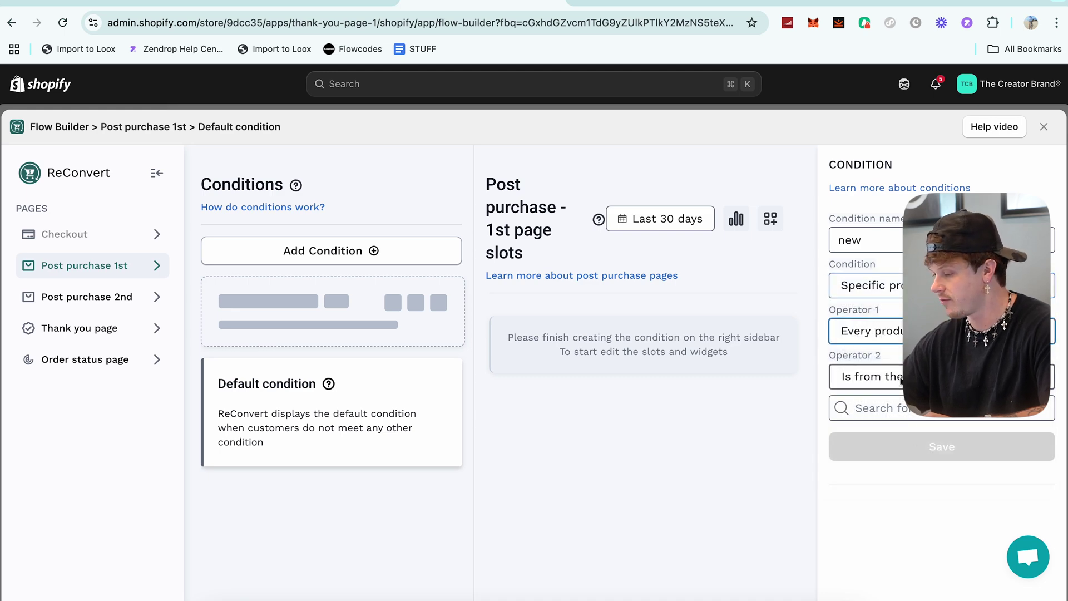
left_click(870, 377)
left_click(867, 415)
Search products for "the", add The Box, The Matte Black Bag and The Bag Matte Grey to the condition, and save it
left_click(883, 409)
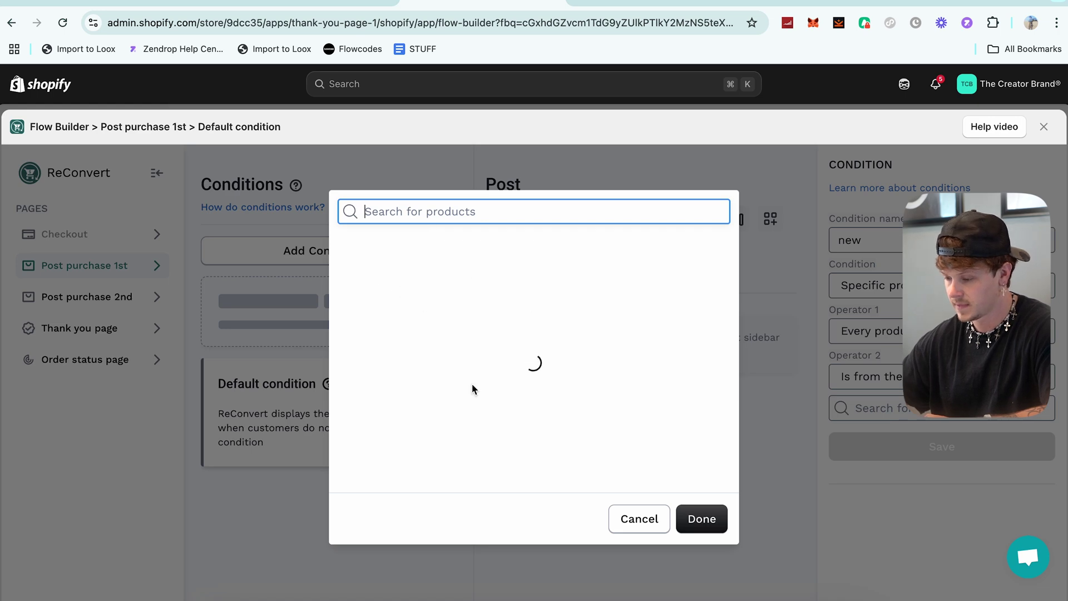
left_click(890, 406)
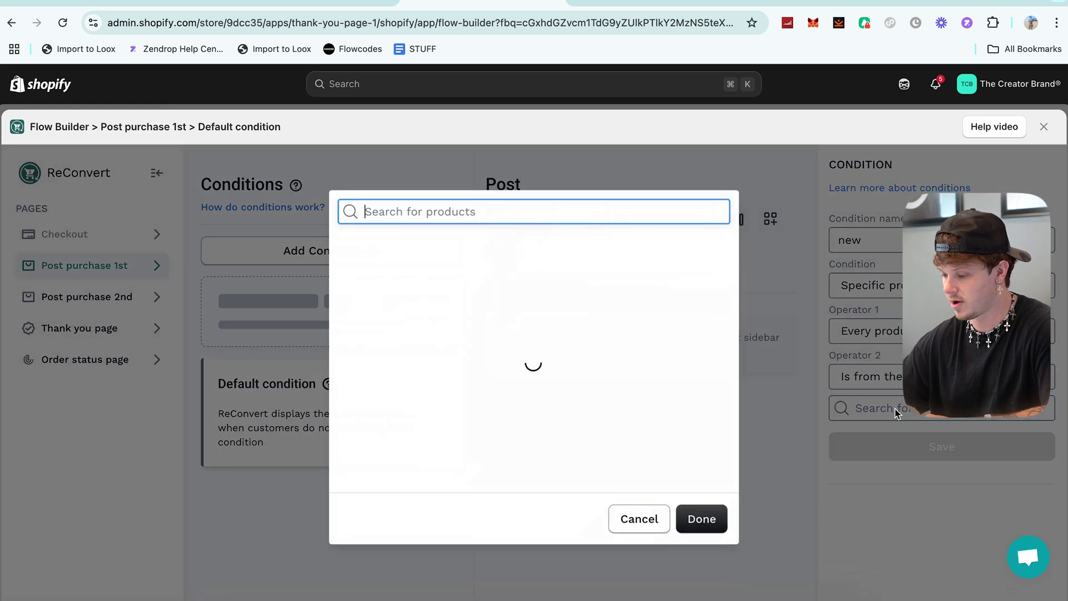
left_click(867, 408)
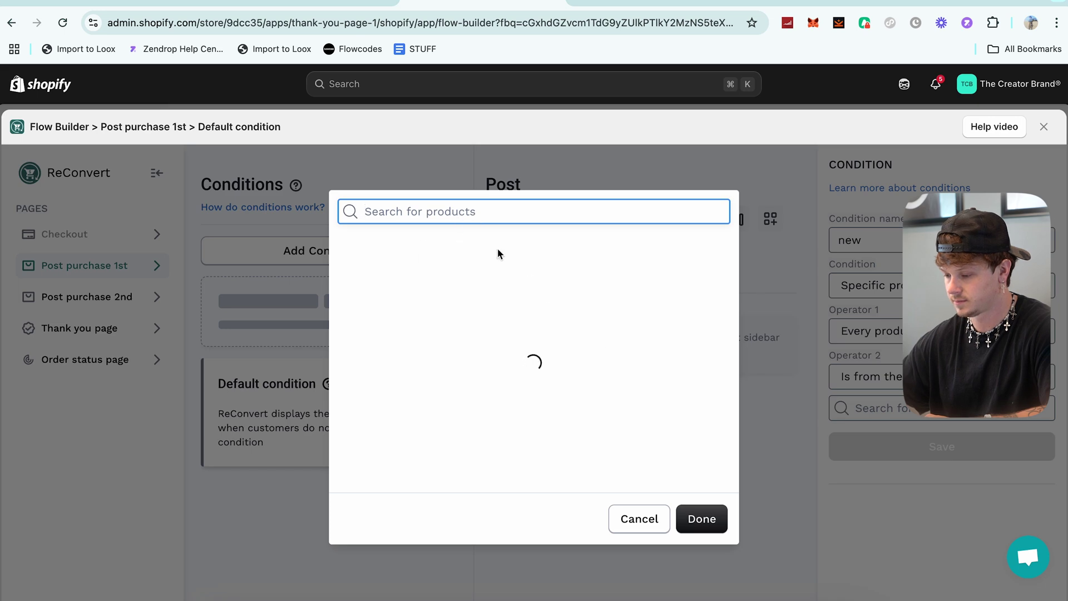
type("the")
left_click(352, 298)
left_click(351, 341)
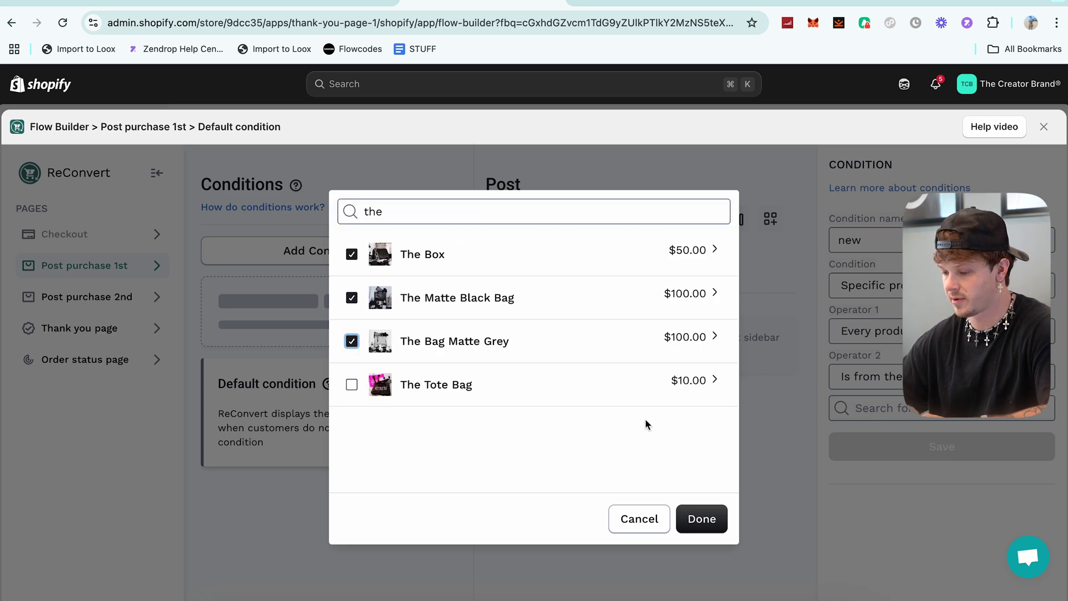
left_click(700, 518)
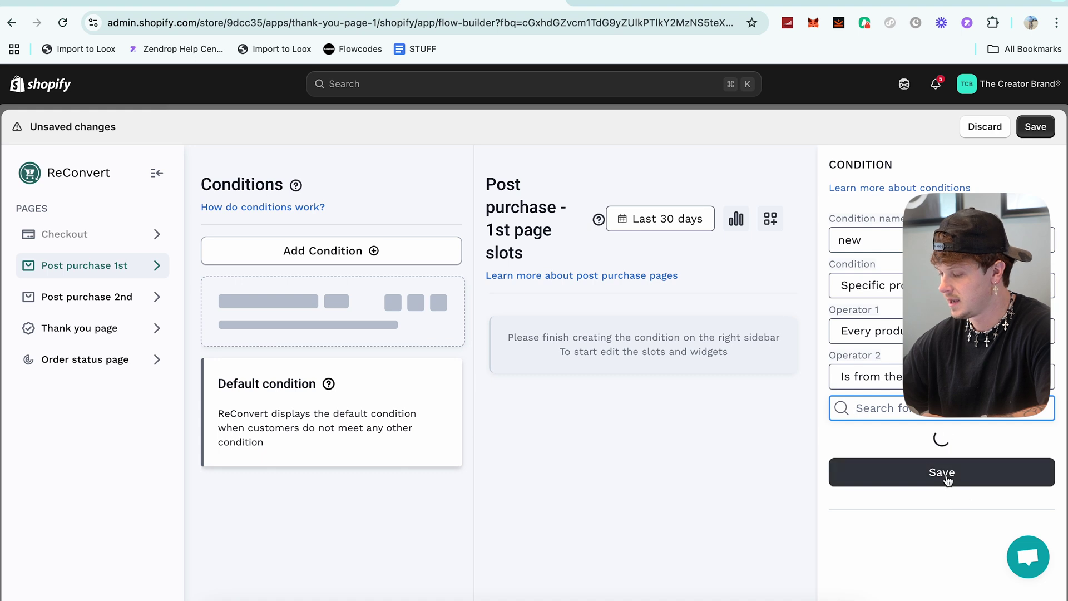
left_click(939, 579)
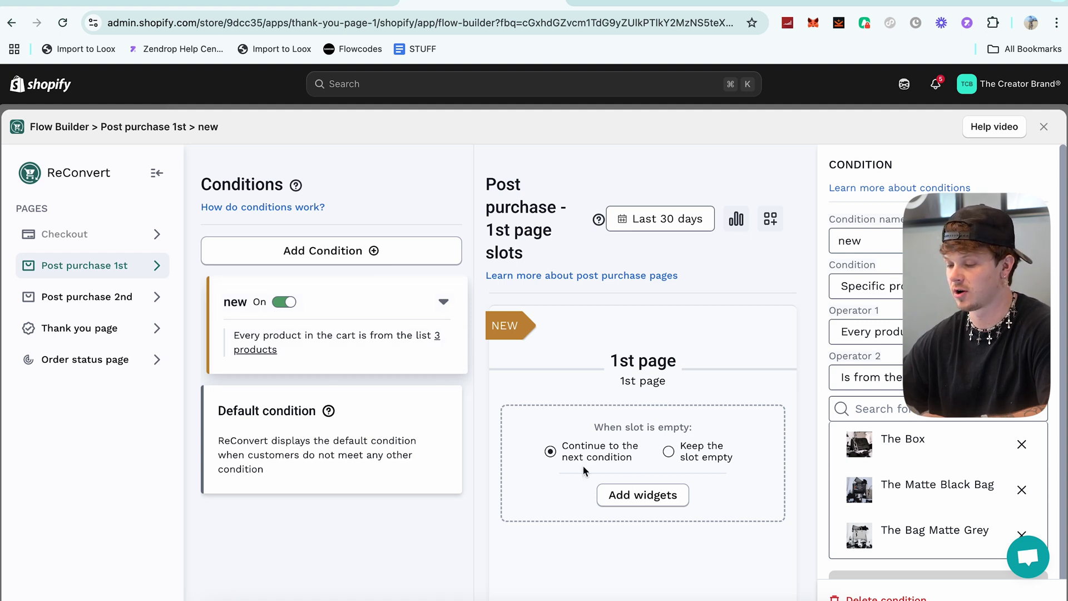
Keep the empty 1st page slot continuing to the next condition and add the Product upsell template widget to it
left_click(549, 450)
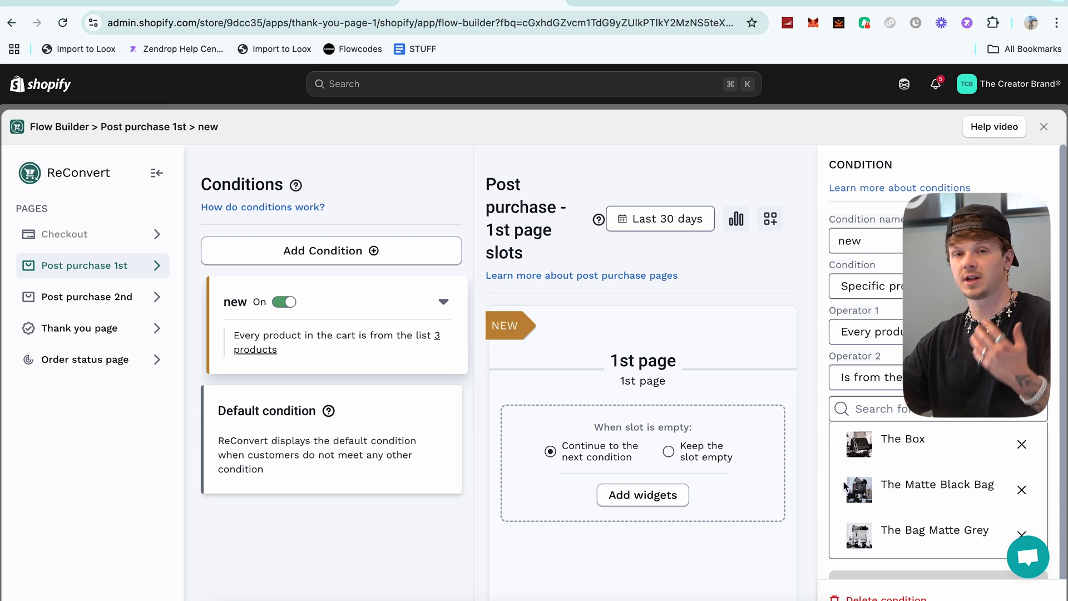
left_click_drag(852, 439, 992, 540)
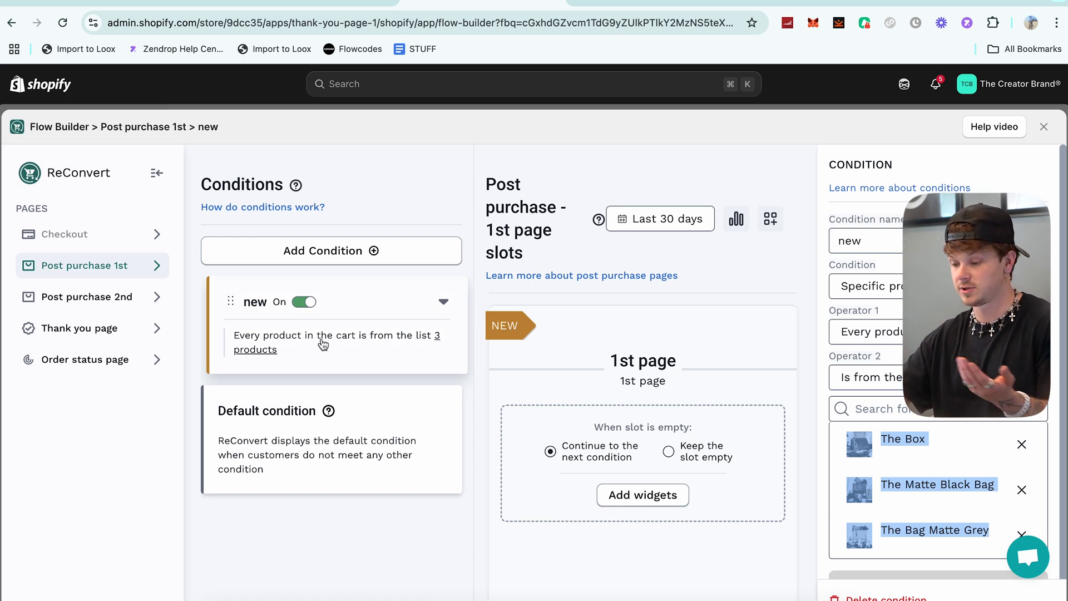
left_click(647, 490)
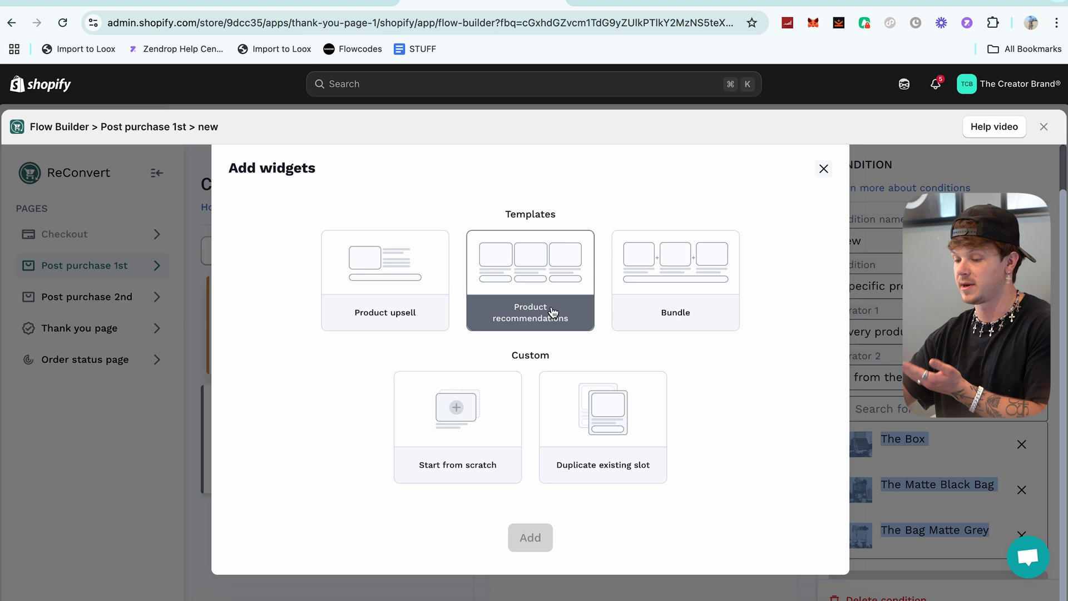
left_click(415, 310)
left_click(534, 544)
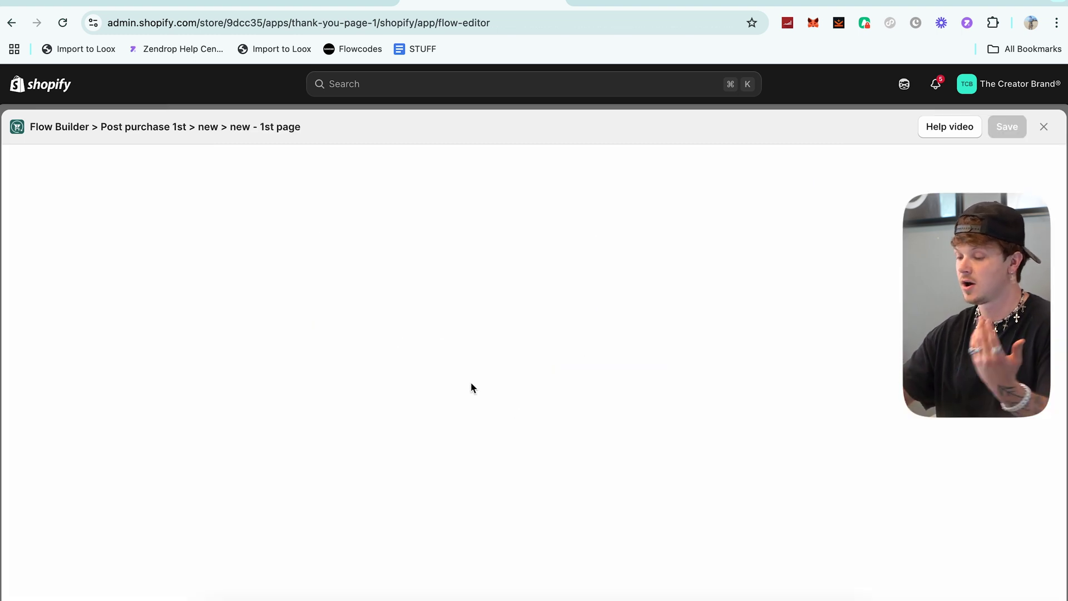
scroll(344, 376, "down", 2)
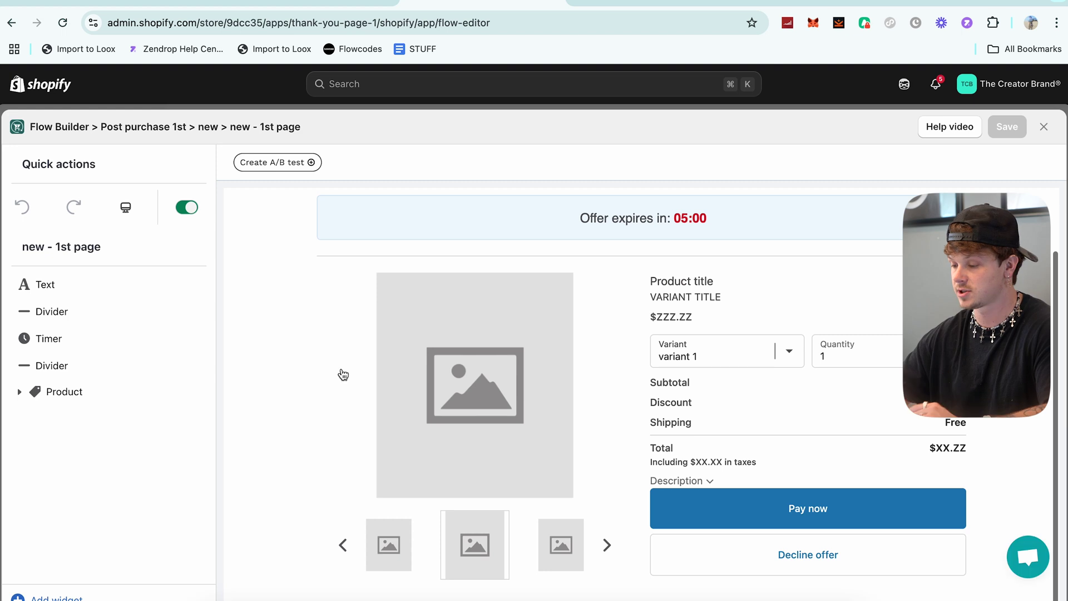
Set the upsell page's Product widget to display a specific product
left_click(352, 376)
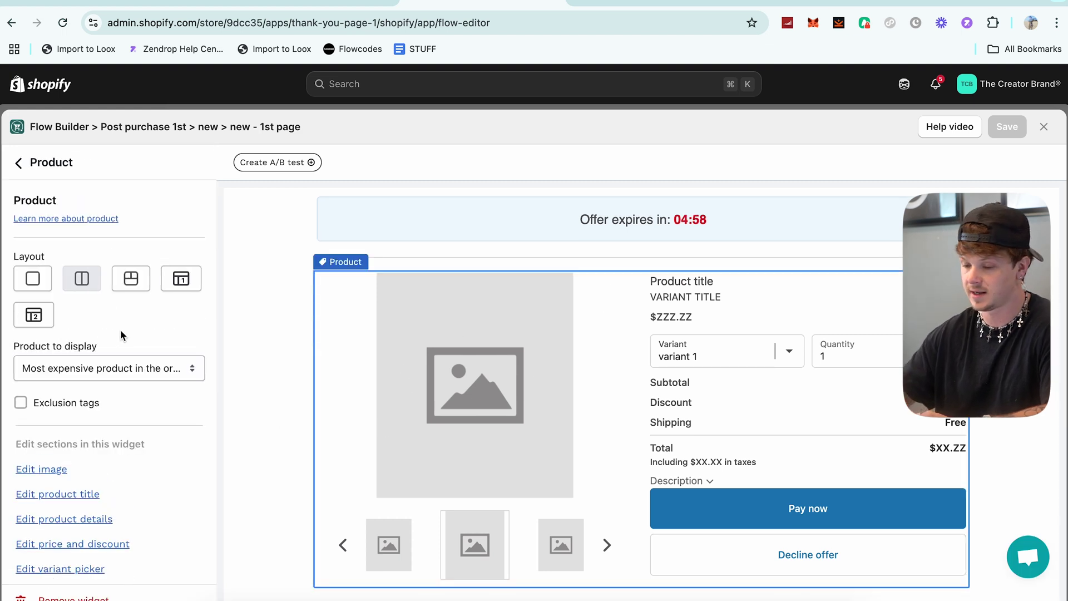
left_click(111, 368)
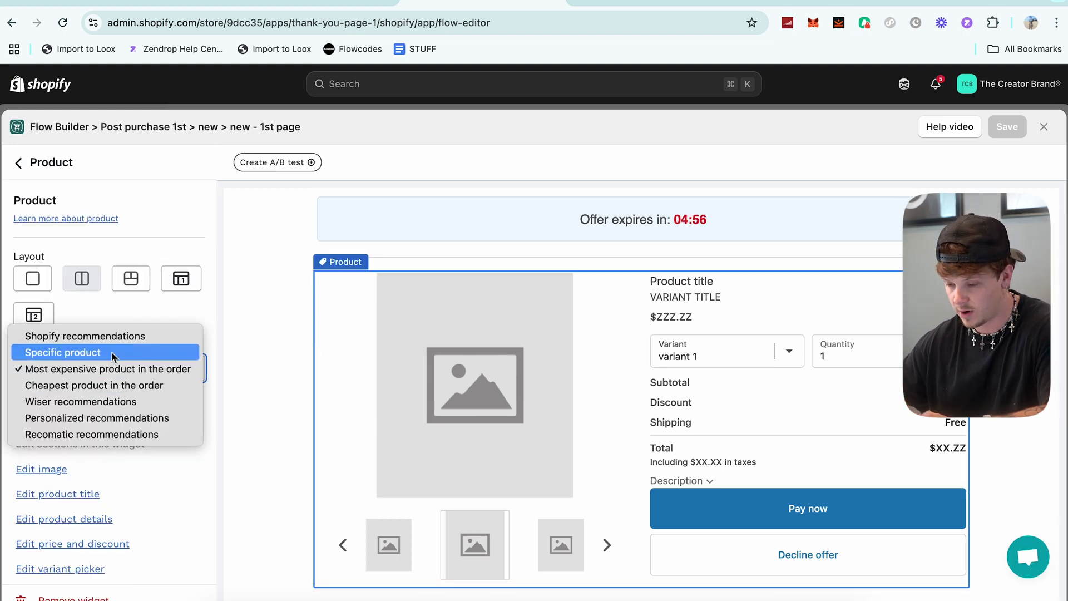
left_click(113, 354)
left_click(109, 367)
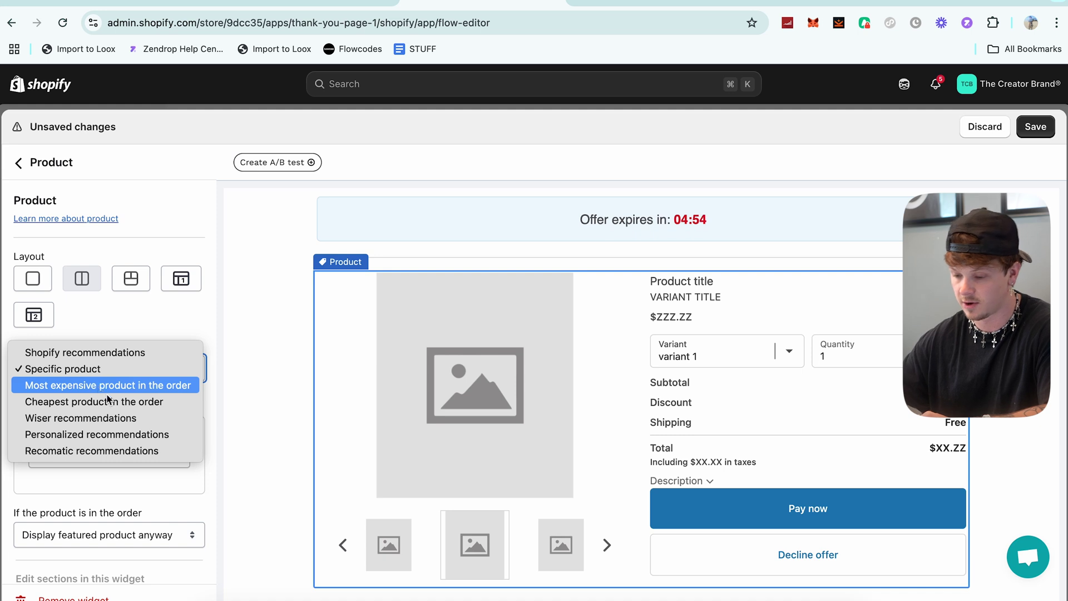
left_click(296, 386)
left_click(195, 367)
left_click(139, 331)
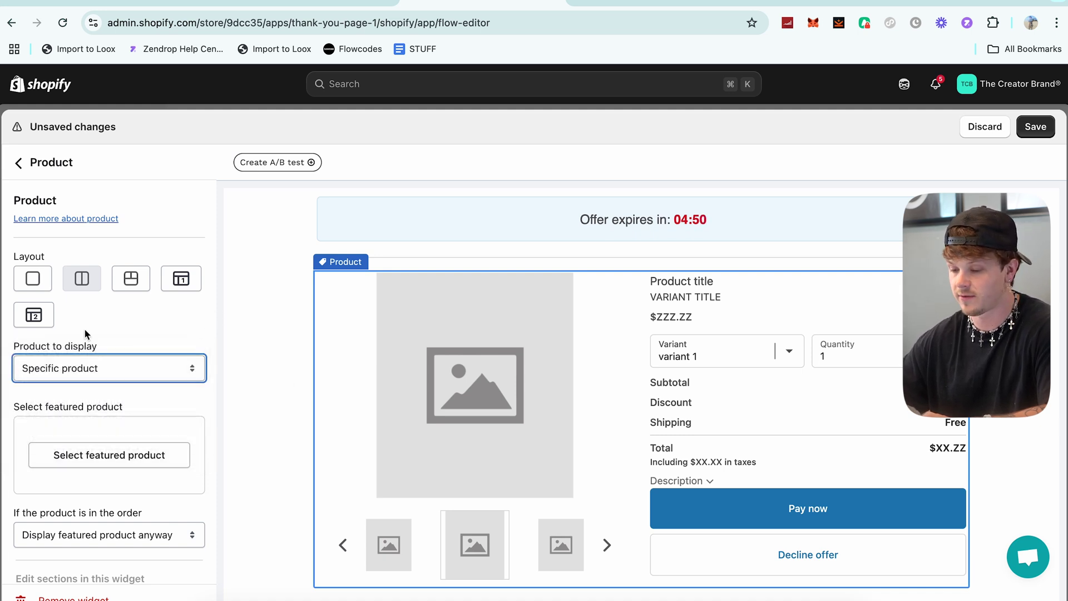
Try the alternative layouts for the Product widget and return to the two-column layout
left_click(139, 283)
left_click(181, 279)
left_click(34, 315)
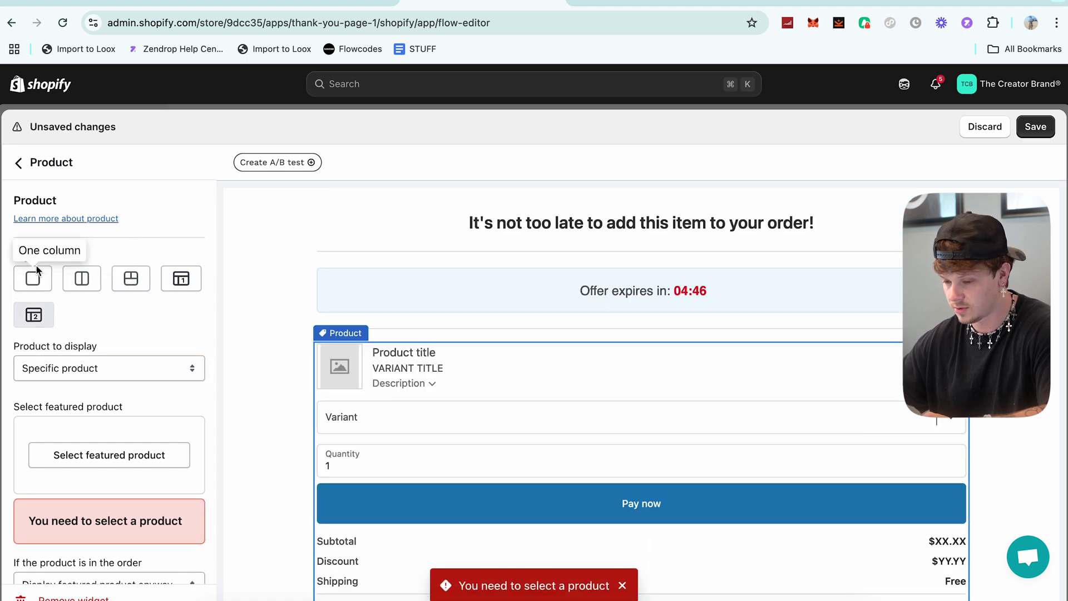
left_click(33, 278)
left_click(81, 278)
left_click(139, 284)
left_click(81, 279)
Choose Pink Tint Buffs as the featured product of the upsell
scroll(148, 325, "down", 5)
scroll(527, 350, "down", 3)
scroll(139, 334, "up", 5)
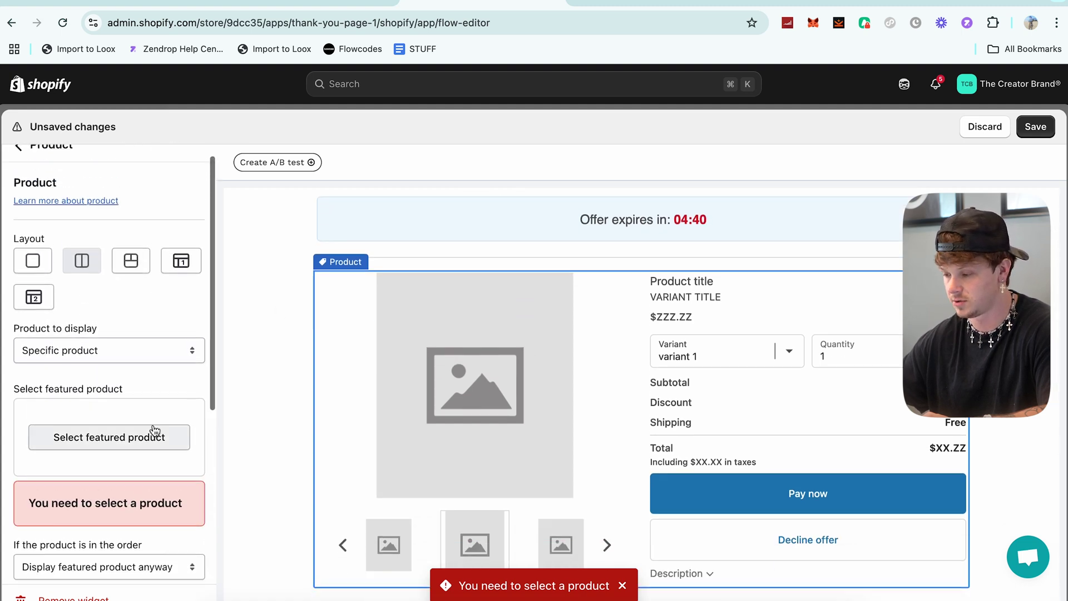
left_click(125, 436)
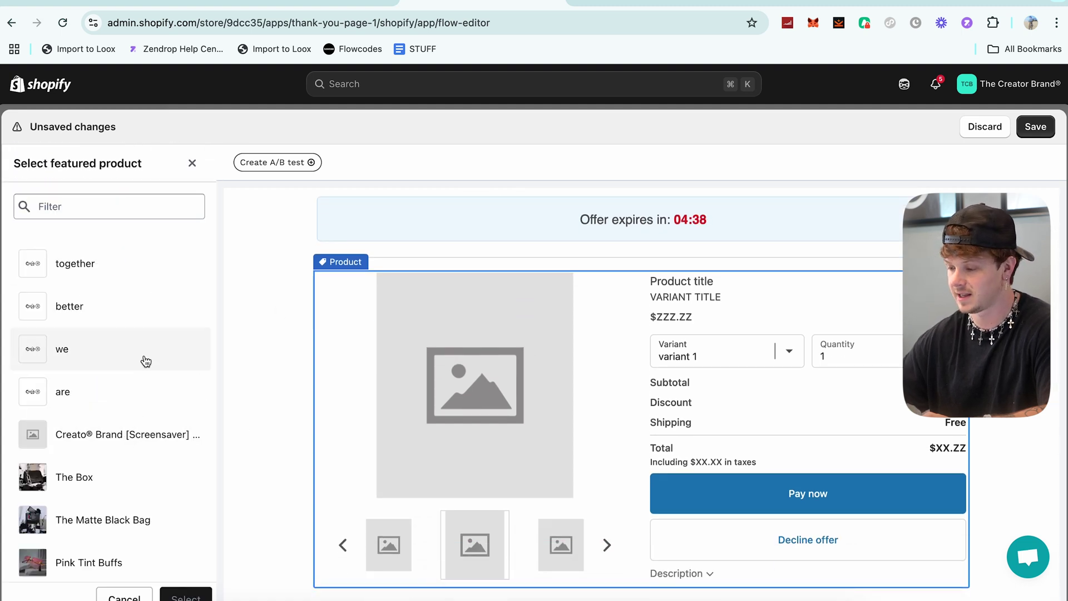
scroll(146, 362, "down", 5)
left_click(62, 289)
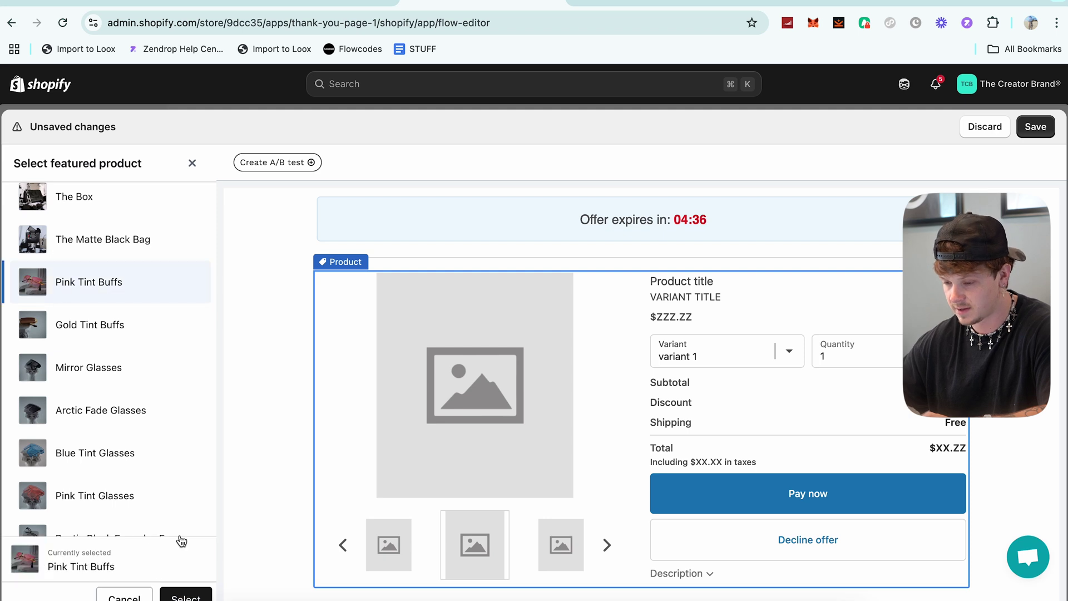
left_click(186, 596)
Have the widget display an alternative specific product if the featured product is already in the order
scroll(149, 373, "down", 5)
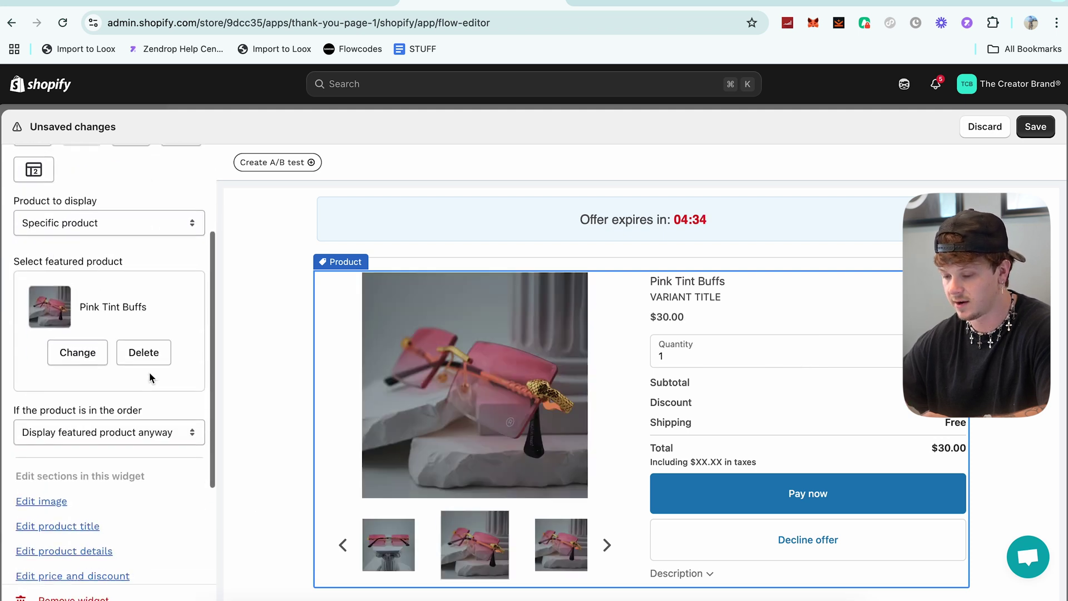
scroll(133, 344, "down", 2)
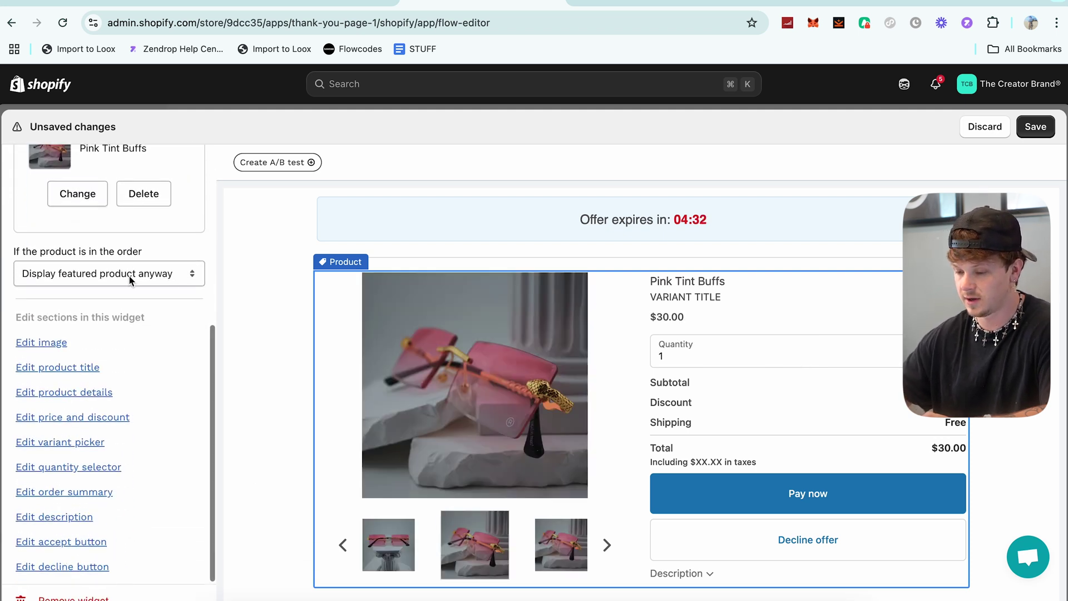
left_click(156, 267)
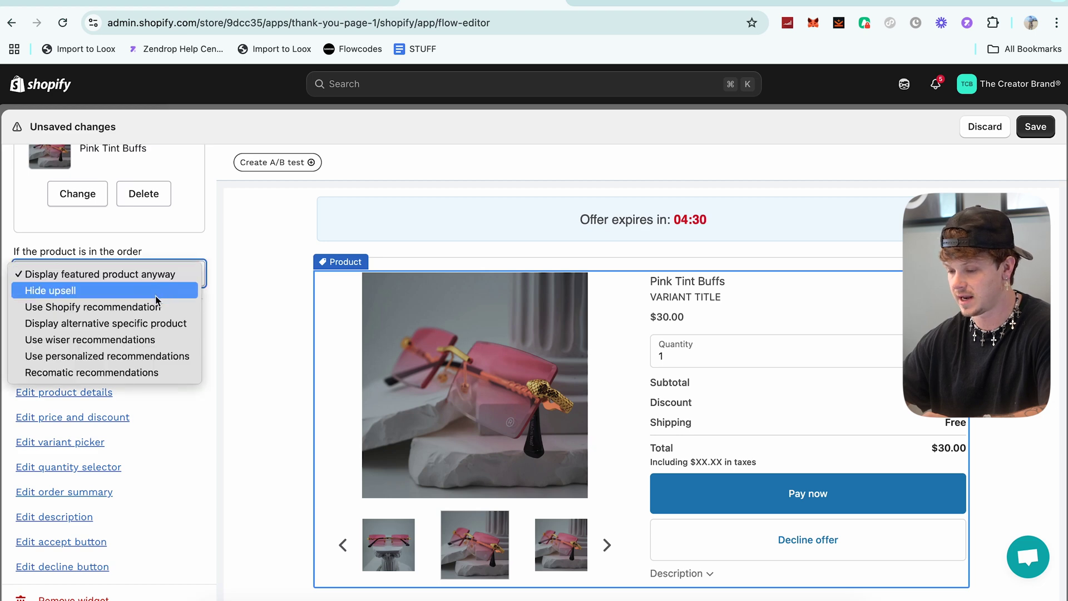
left_click(92, 292)
left_click(145, 282)
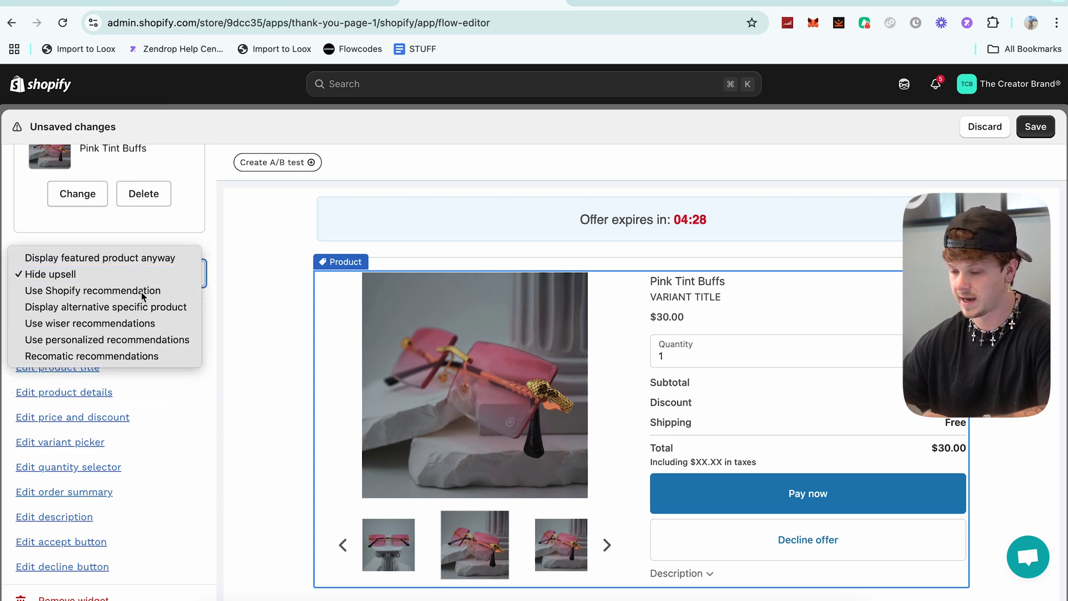
left_click(149, 290)
left_click(155, 274)
left_click(157, 294)
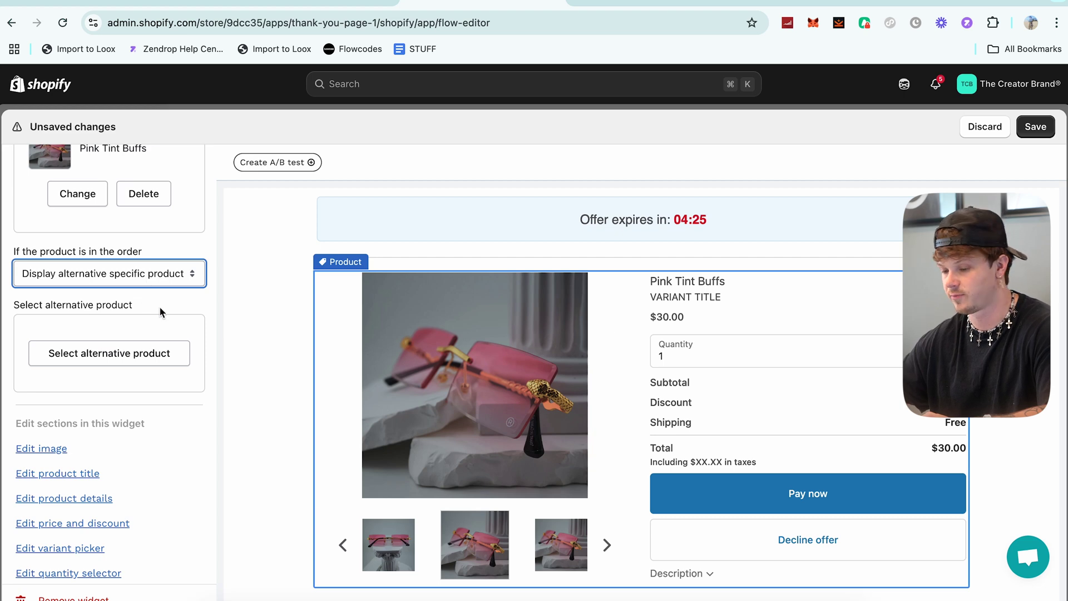
Choose Gold Tint Buffs as the alternative product for the upsell
left_click(139, 352)
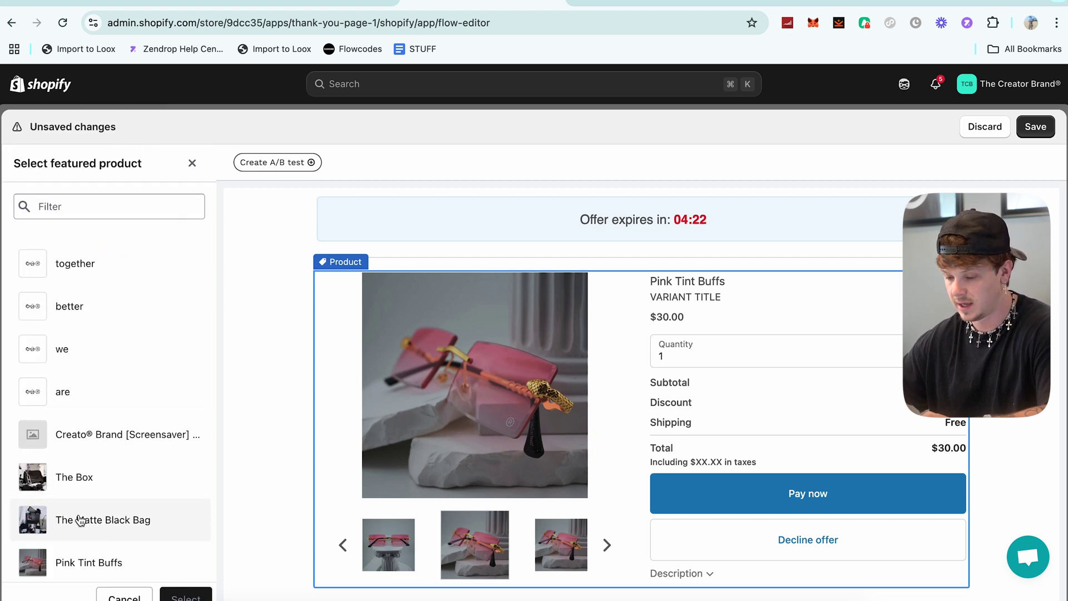
scroll(202, 463, "down", 3)
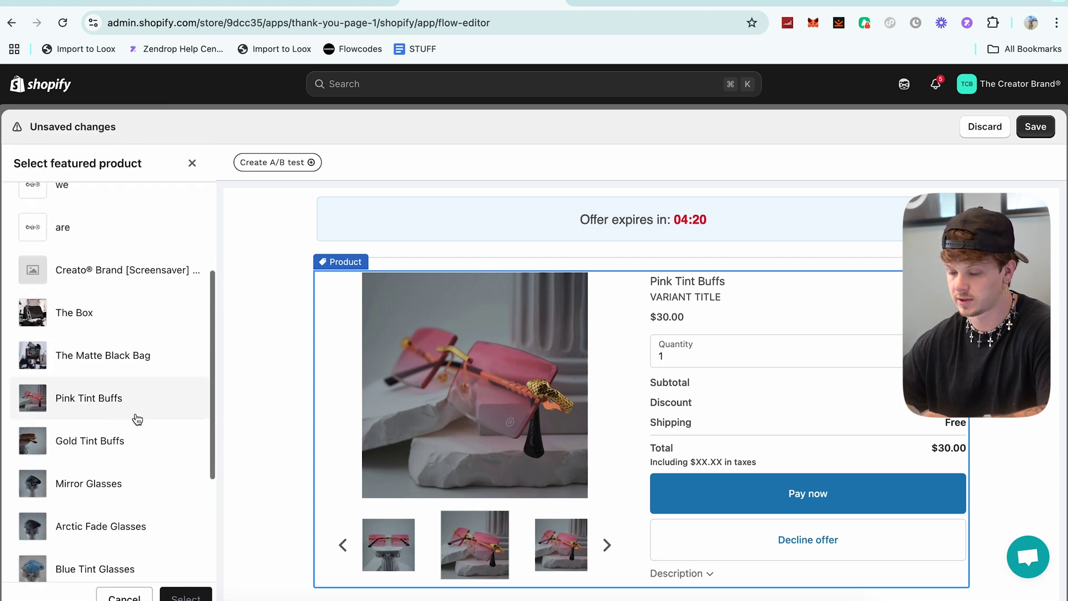
left_click(118, 438)
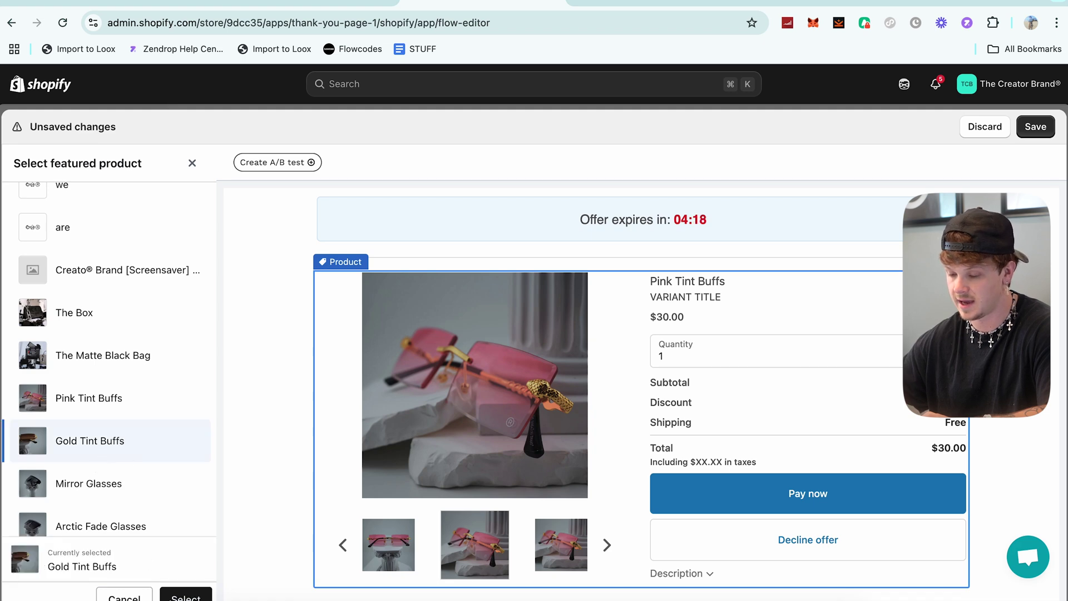
left_click(177, 596)
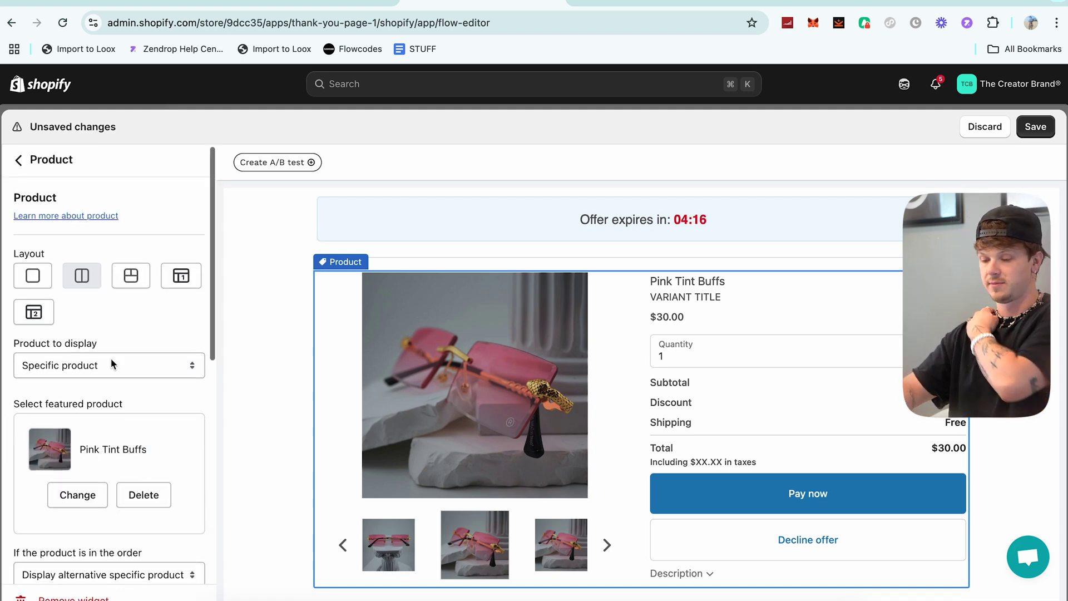
Review the Product widget's settings, its editable sections and the upsell offer preview
scroll(111, 364, "down", 1)
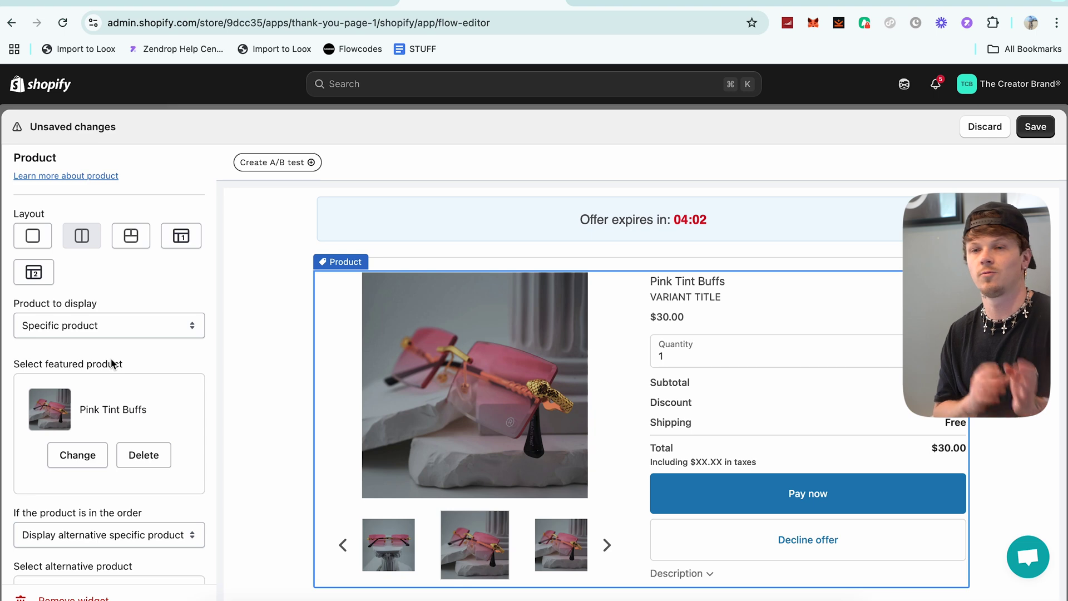
scroll(77, 481, "down", 5)
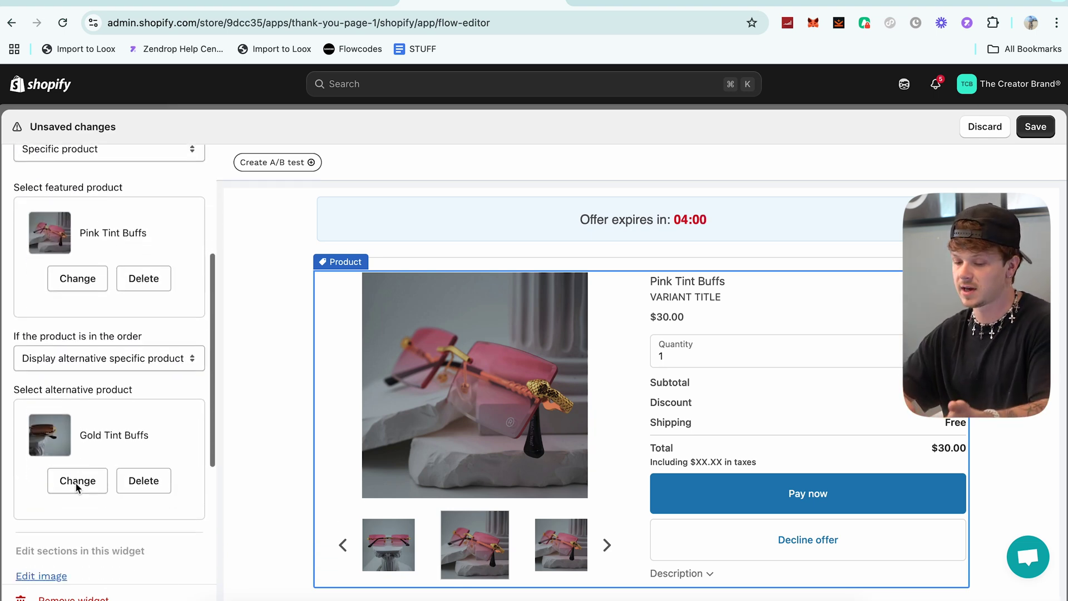
scroll(95, 363, "down", 4)
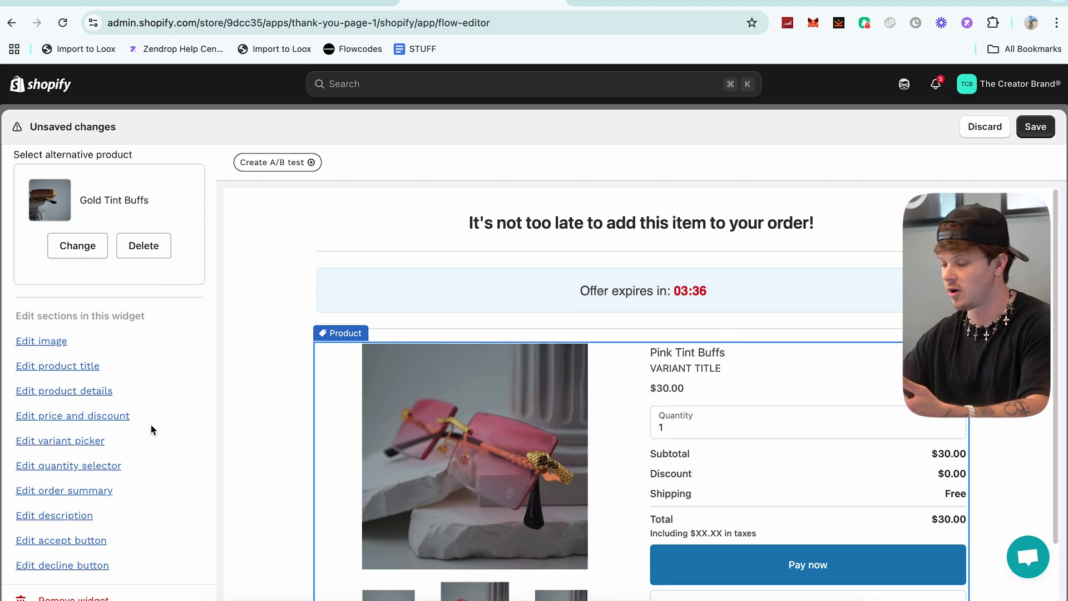
scroll(71, 392, "up", 2)
scroll(71, 392, "up", 10)
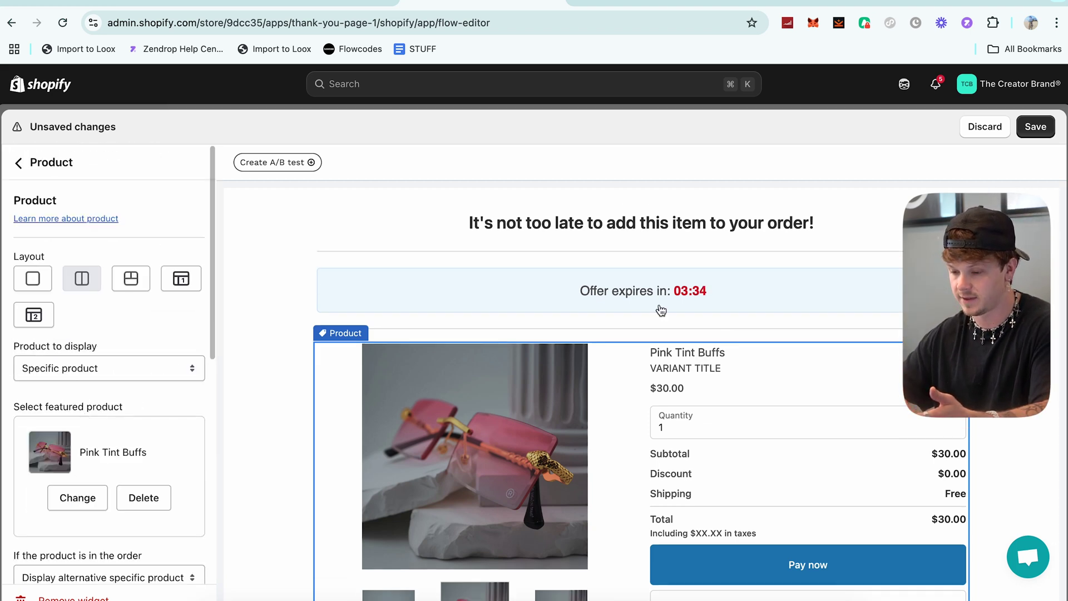
scroll(633, 456, "down", 3)
scroll(632, 455, "up", 3)
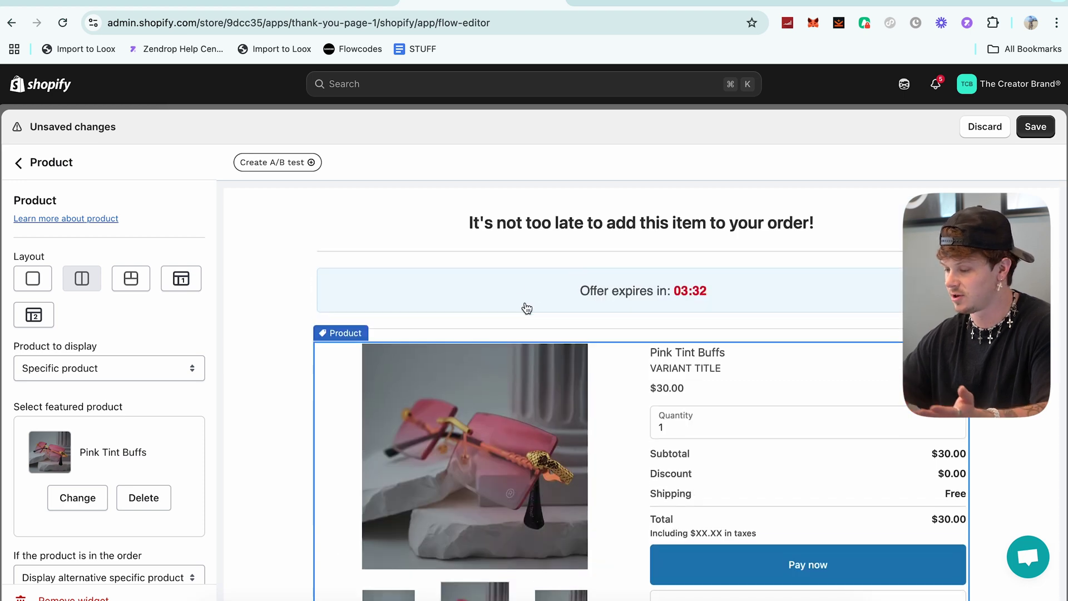
Set the offer timer's duration to 4 minutes and 23 seconds
left_click(524, 305)
left_click(116, 258)
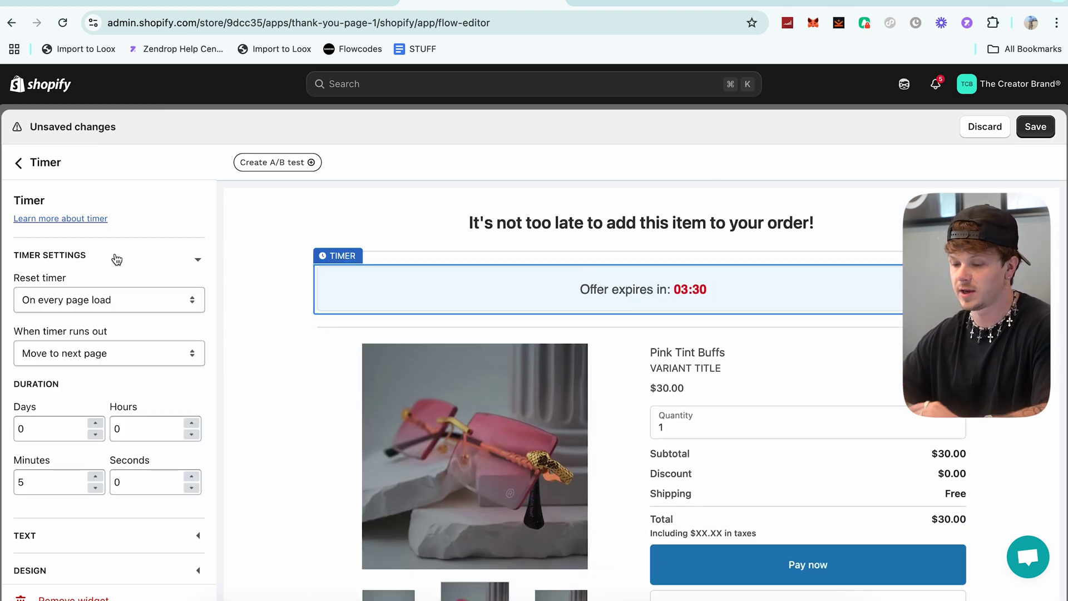
scroll(178, 362, "down", 2)
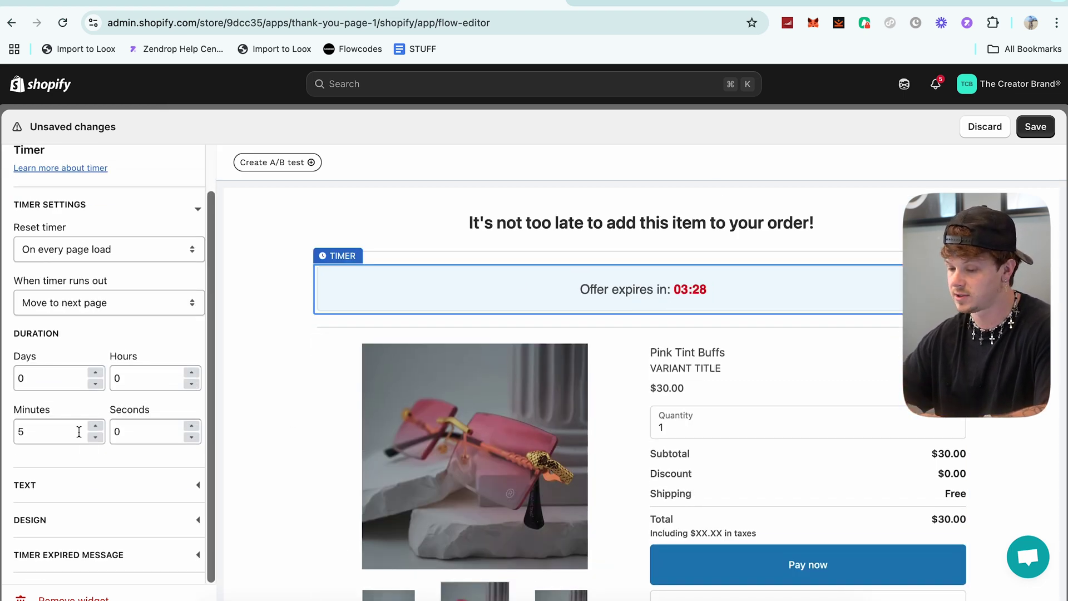
left_click(59, 431)
double_click(58, 432)
type("4")
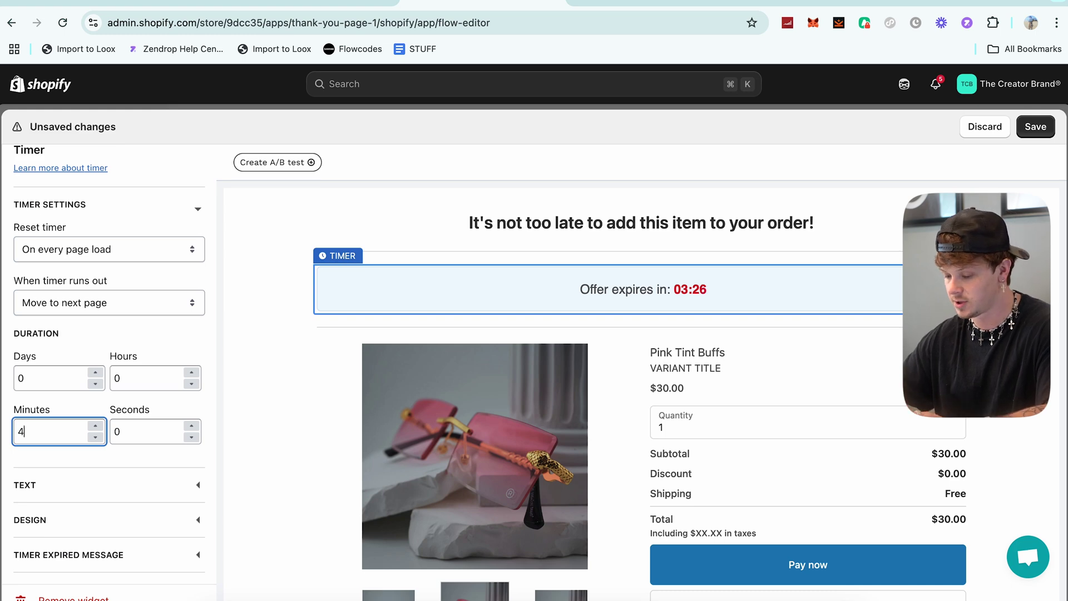
double_click(133, 433)
type("23")
left_click(213, 392)
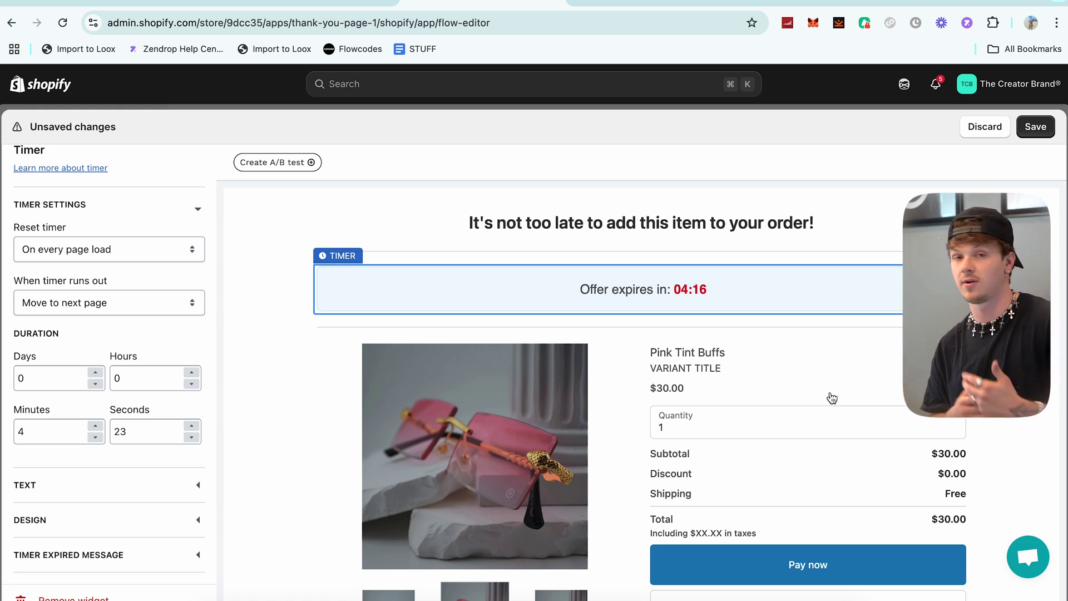
Look through the timer's text and design settings and set the timer background color to Red
left_click(162, 485)
scroll(118, 406, "down", 1)
scroll(118, 406, "down", 3)
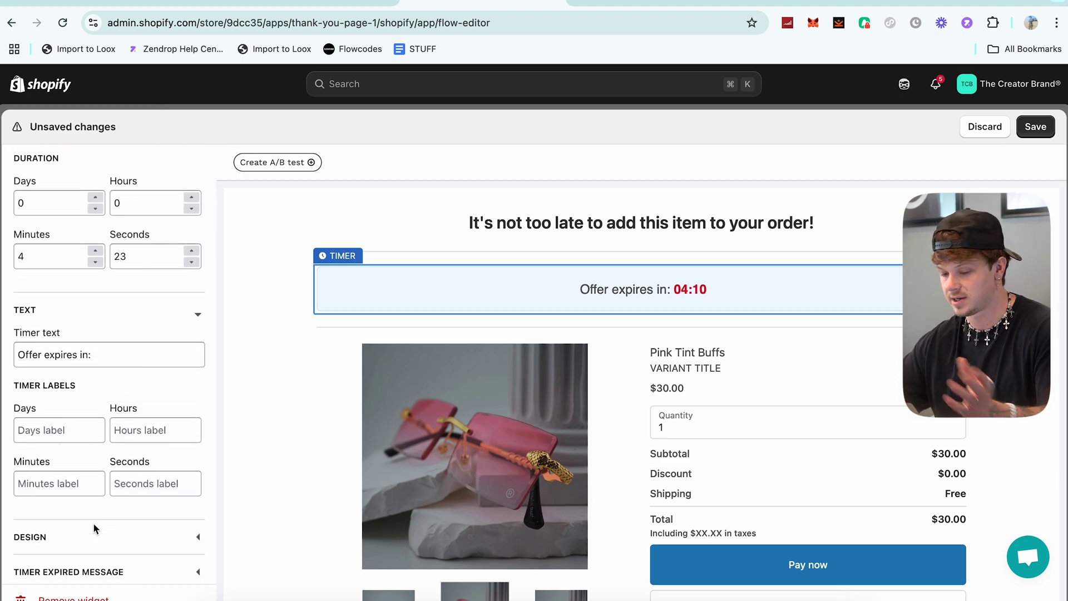
left_click(97, 538)
scroll(322, 532, "down", 1)
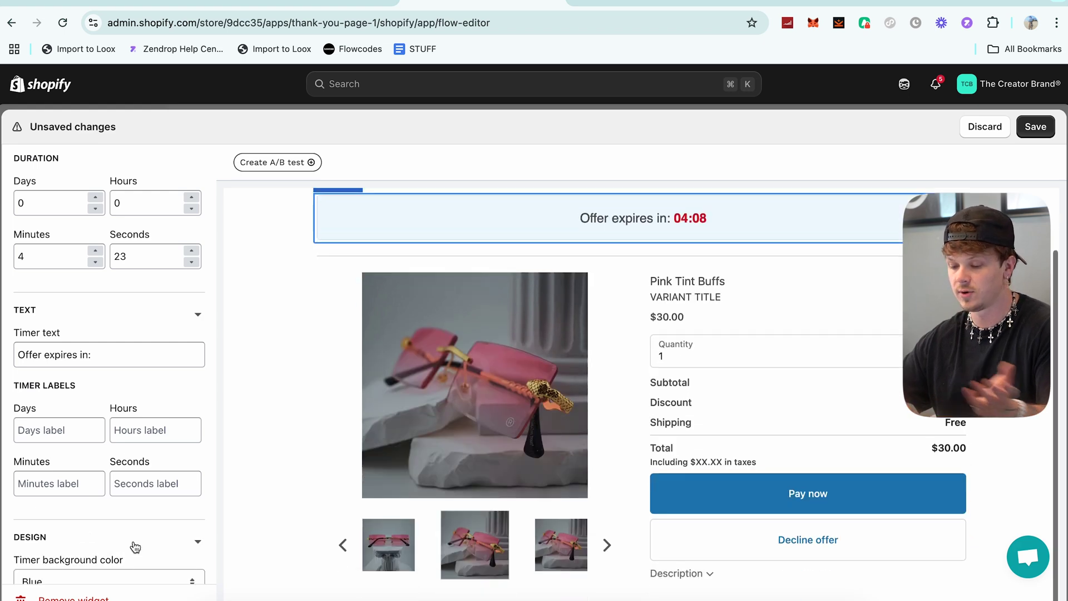
scroll(134, 545, "down", 3)
scroll(448, 375, "up", 1)
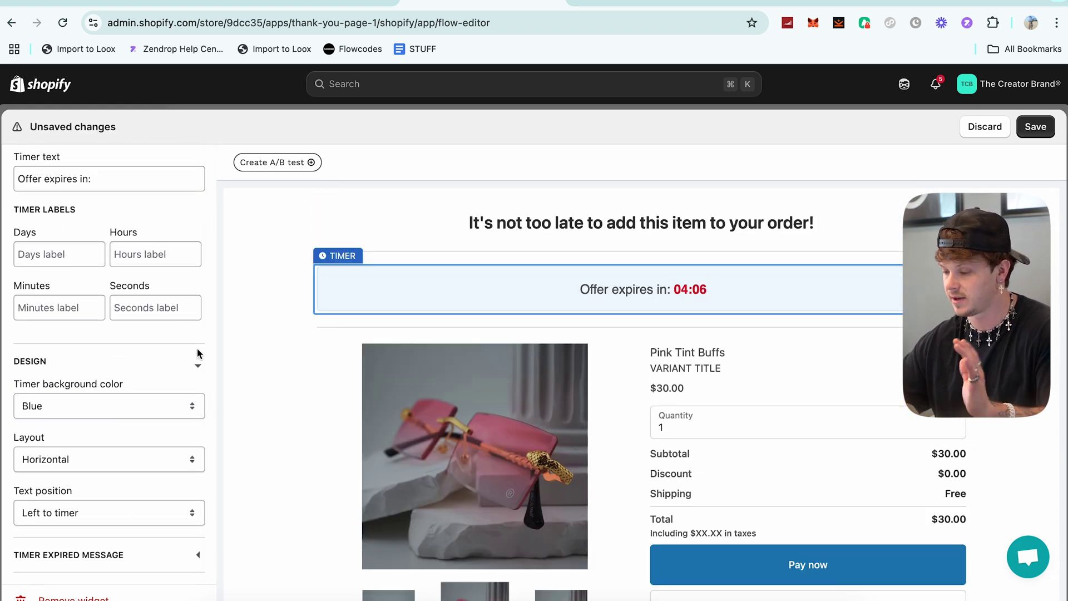
left_click(111, 406)
left_click(88, 440)
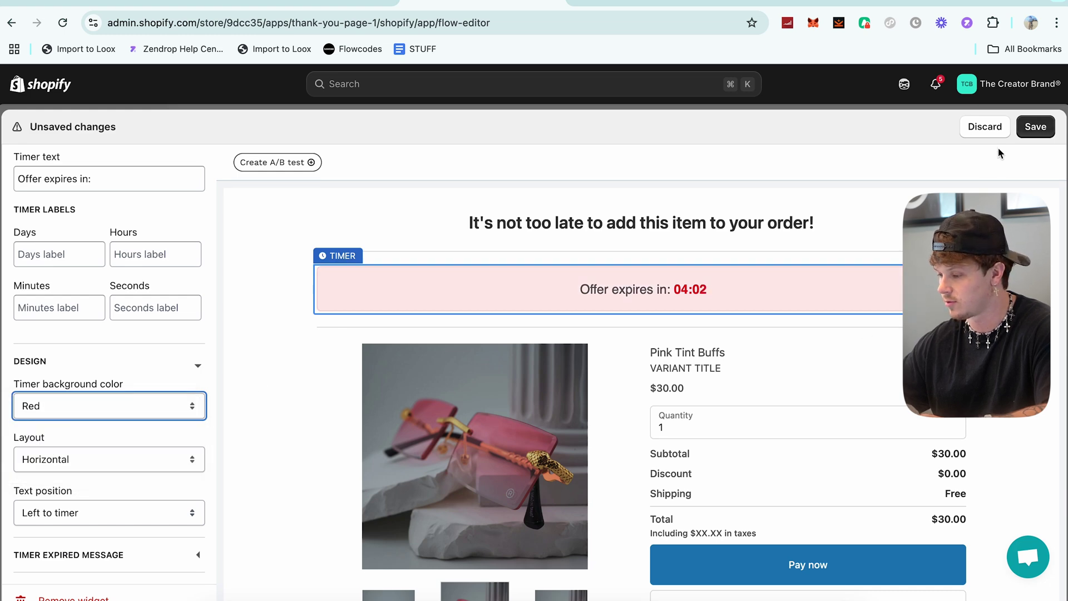
Save the timer changes on the first upsell page and look over the full offer preview
left_click(1035, 129)
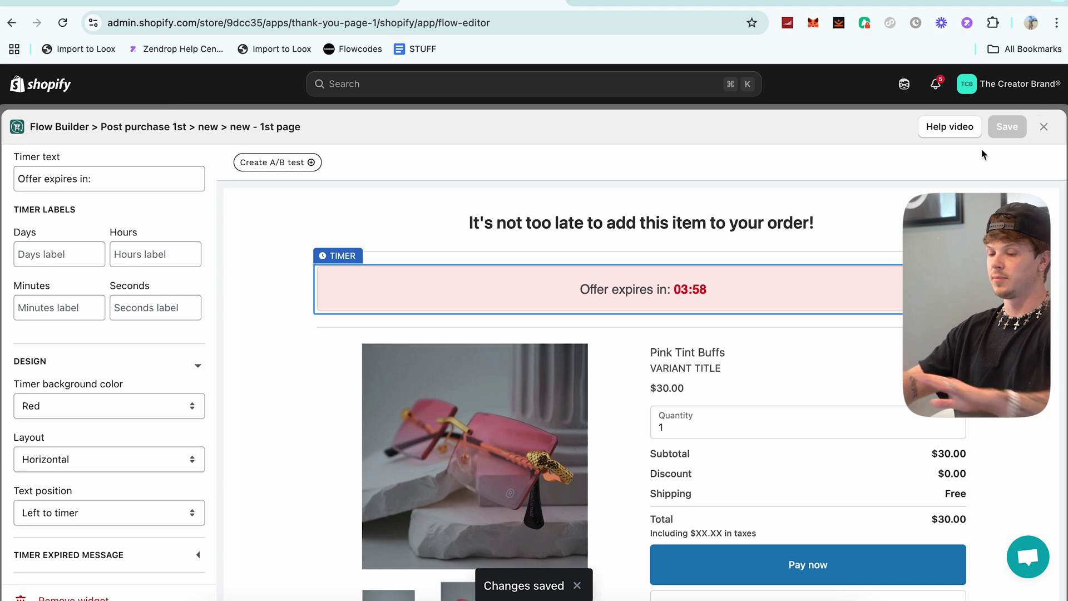
scroll(591, 470, "down", 1)
scroll(591, 470, "down", 1)
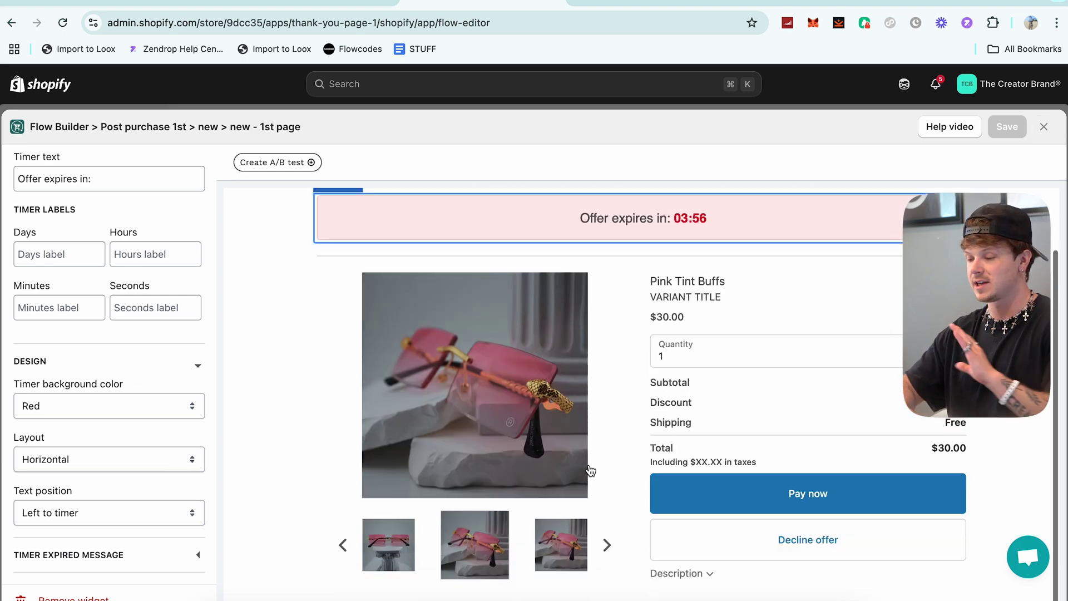
scroll(591, 470, "up", 2)
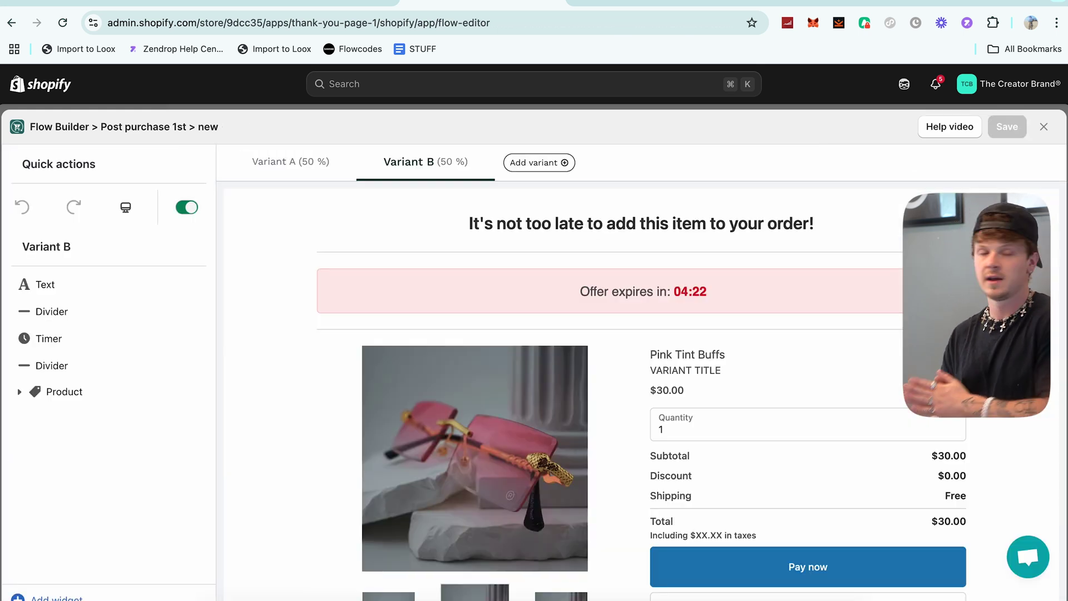
Change Variant B's featured product to Blue Tint Glasses, check the offer preview and save the variant
left_click(346, 443)
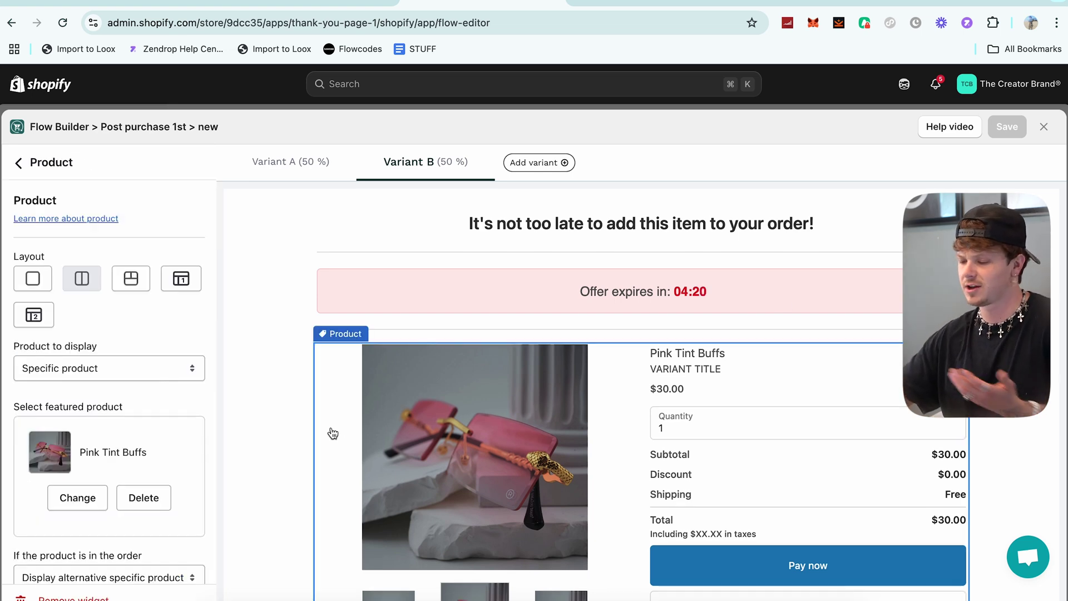
scroll(139, 441, "down", 3)
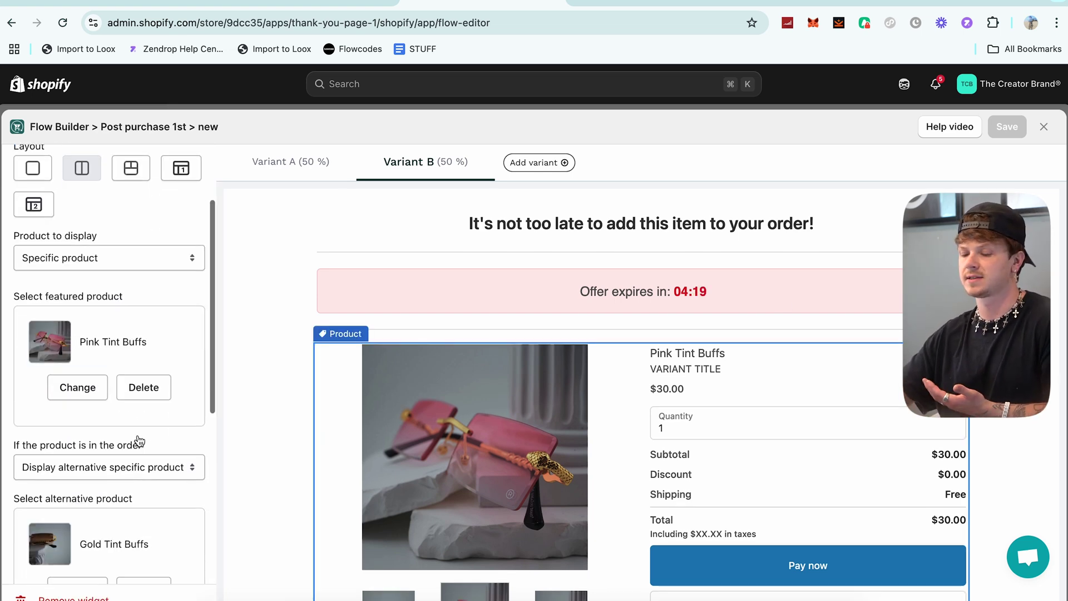
left_click(83, 393)
scroll(104, 474, "down", 5)
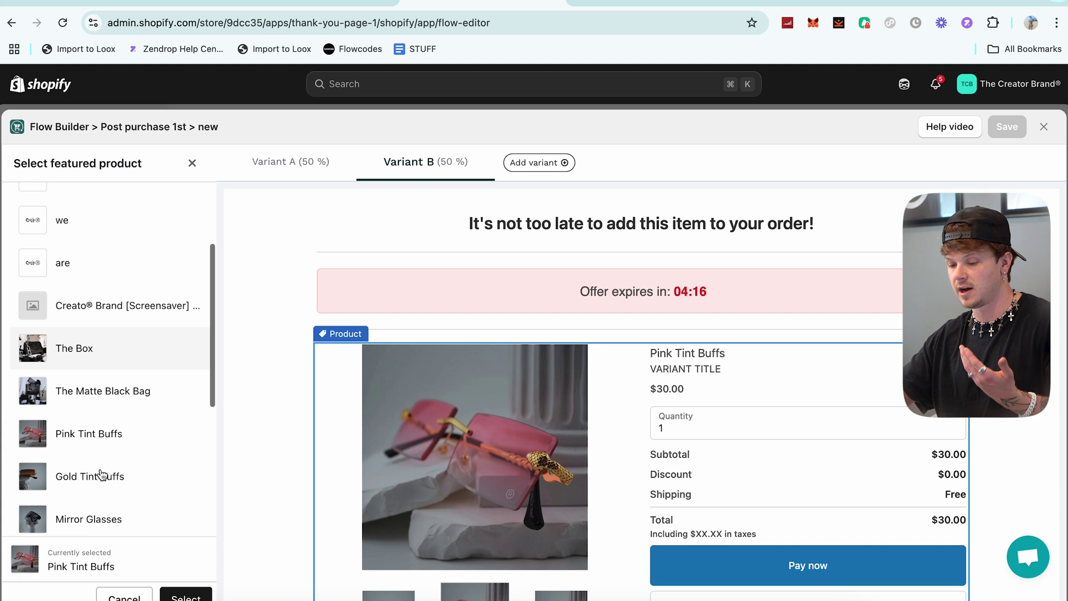
scroll(101, 475, "down", 3)
left_click(82, 377)
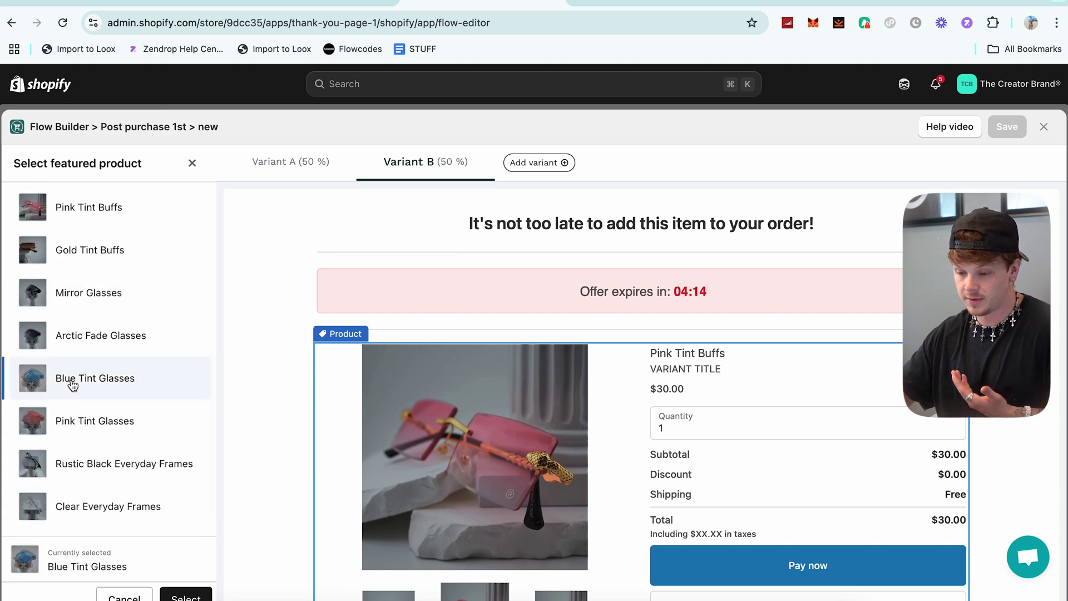
left_click(183, 596)
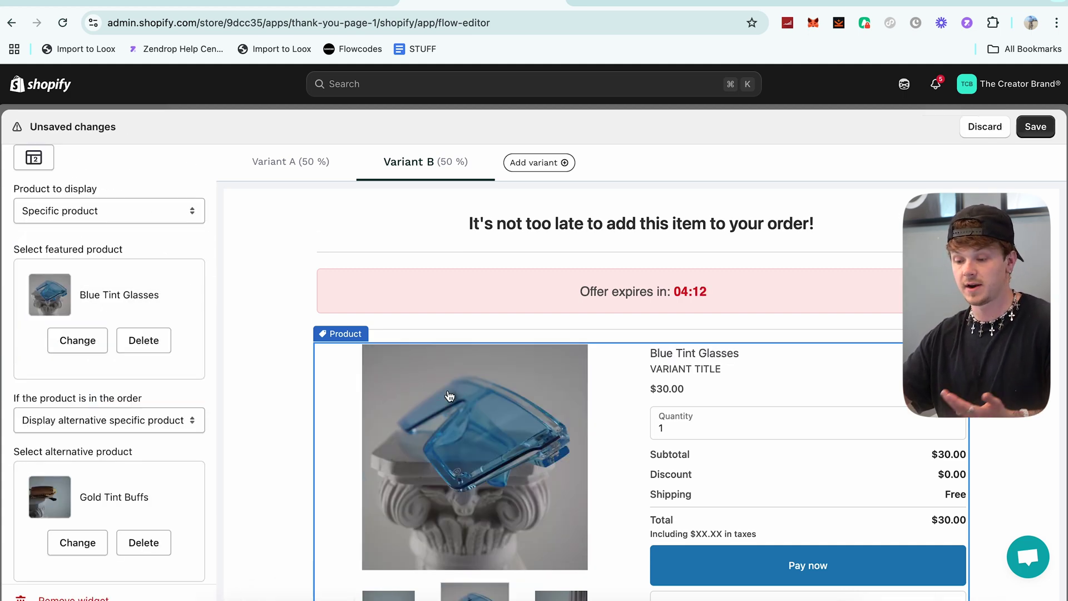
scroll(449, 396, "down", 2)
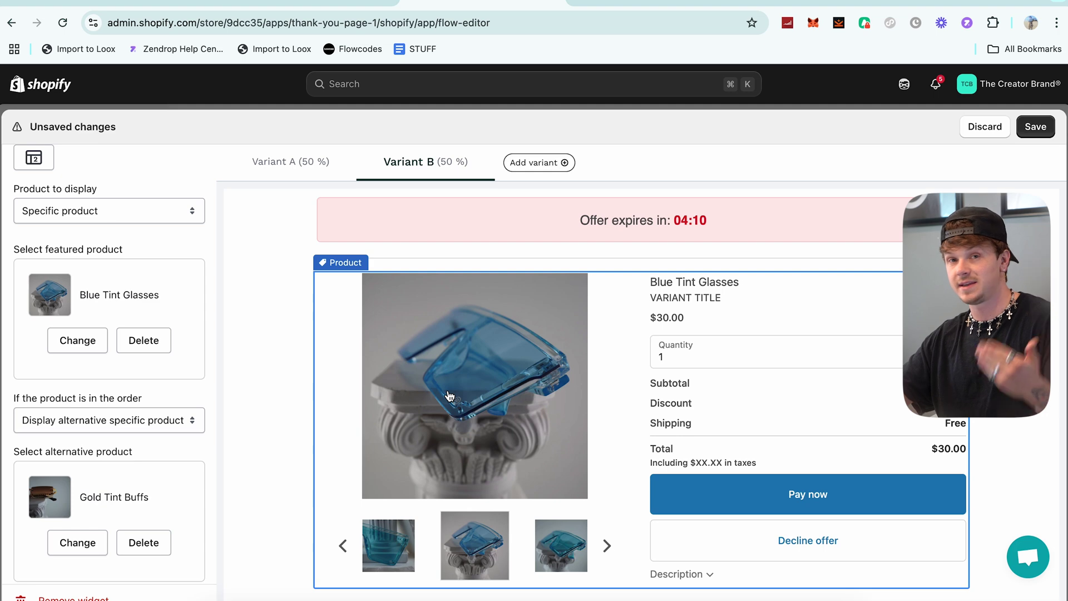
scroll(584, 297, "up", 2)
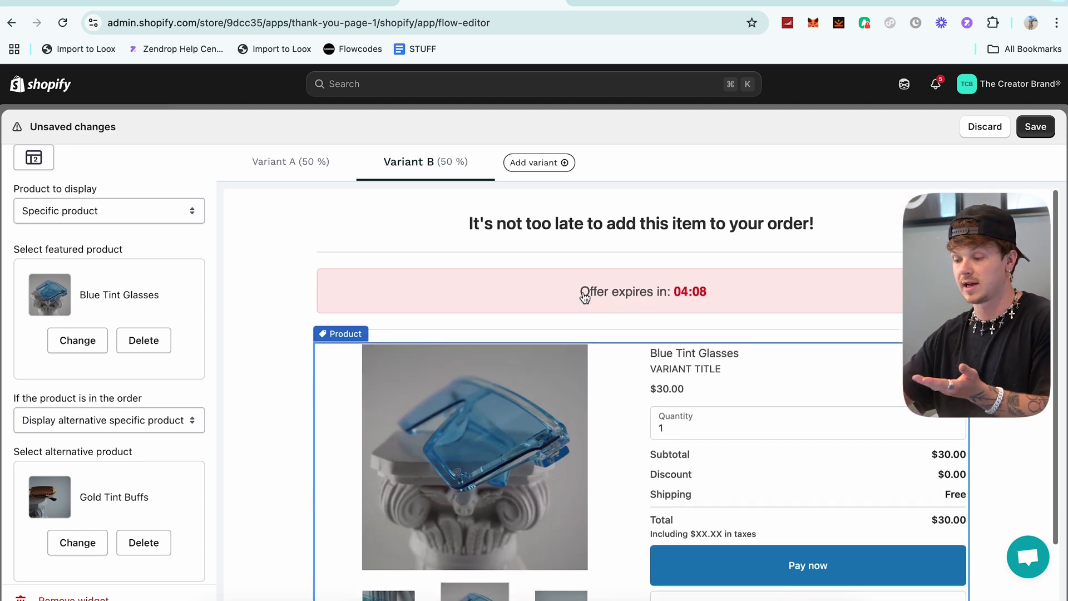
left_click(1035, 129)
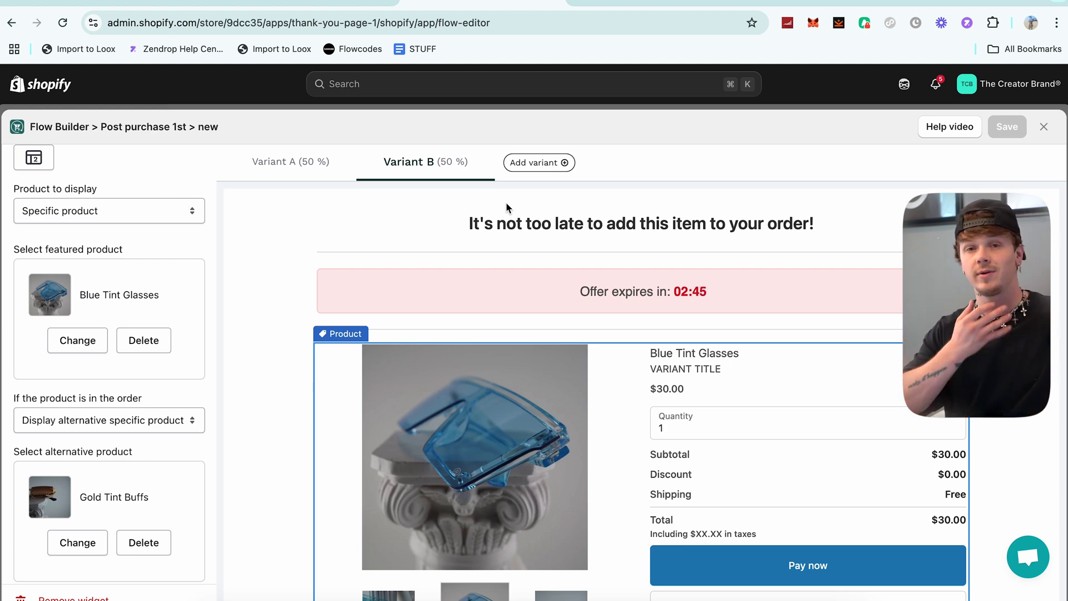
Compare the Variant A and Variant B offer pages, and close the page editor
scroll(639, 253, "down", 2)
scroll(382, 306, "up", 2)
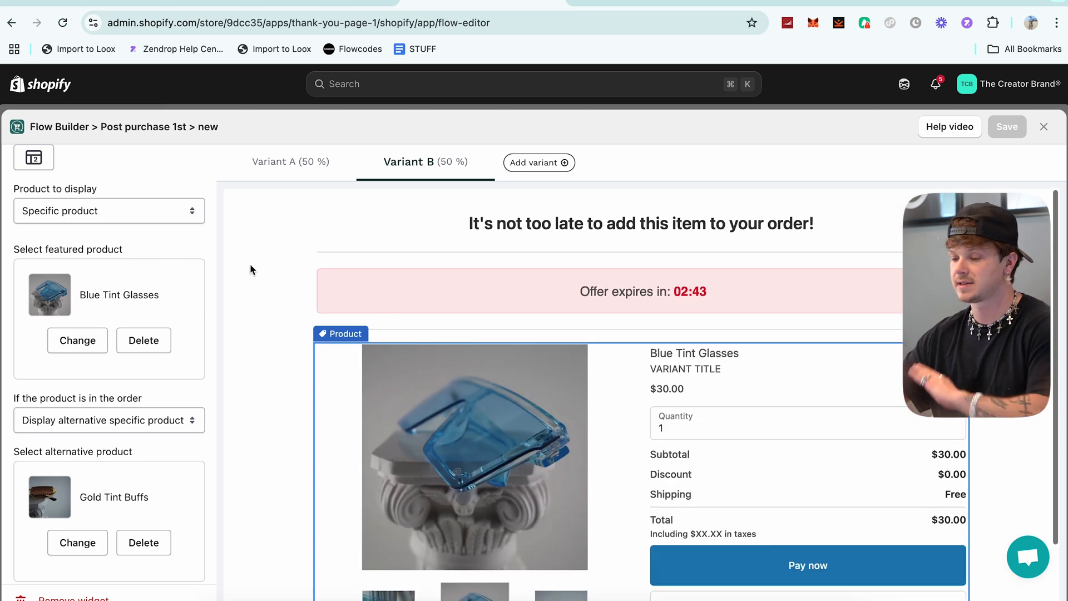
left_click(282, 170)
left_click(411, 174)
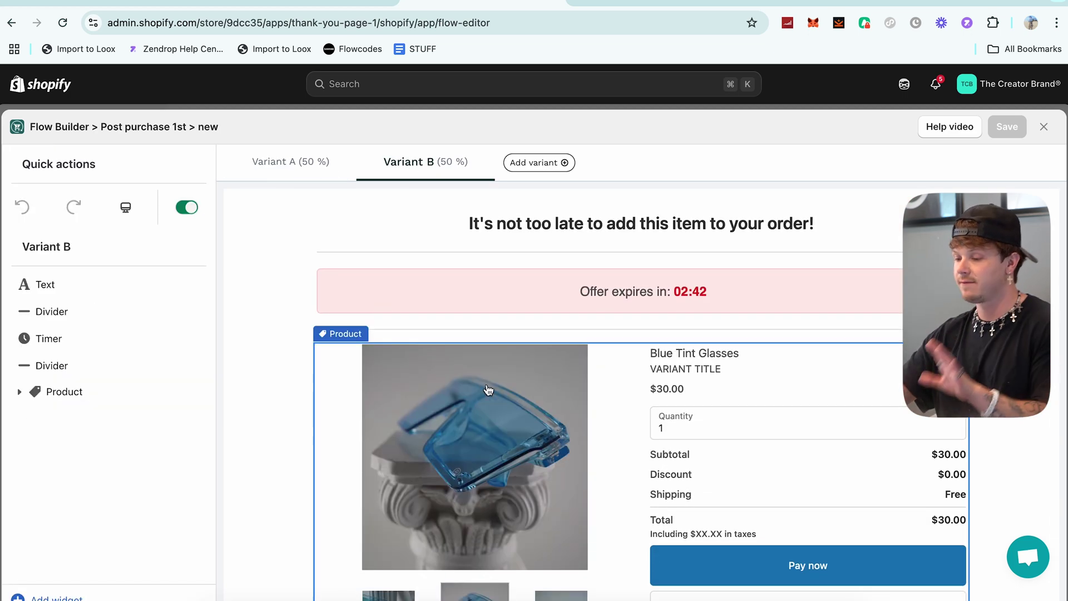
scroll(600, 351, "down", 2)
left_click(1043, 126)
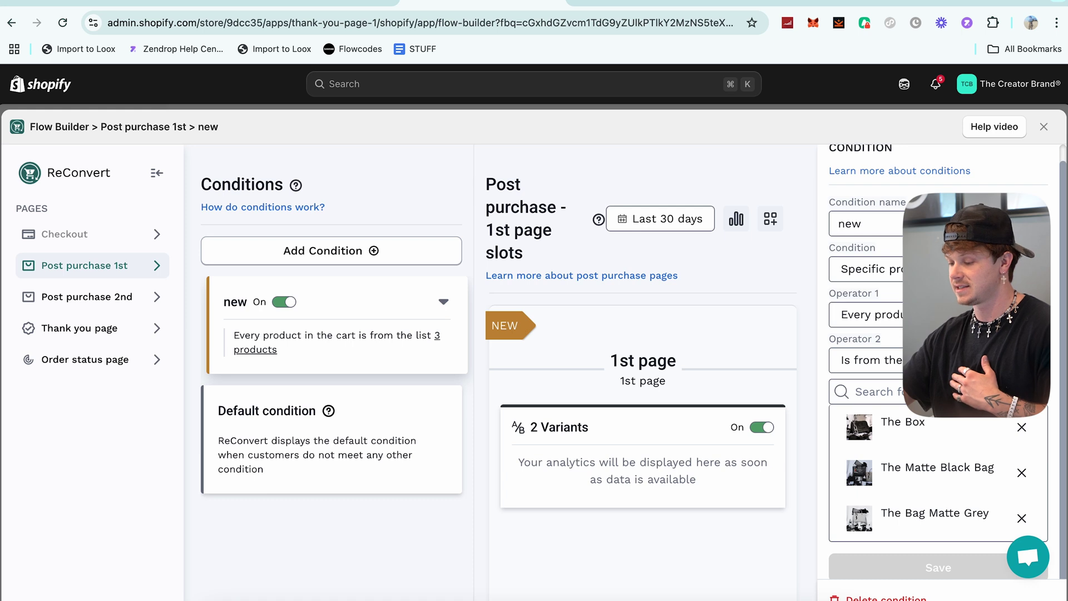
Open the Default - 2nd page of the Post purchase 2nd flow for editing
scroll(940, 356, "up", 1)
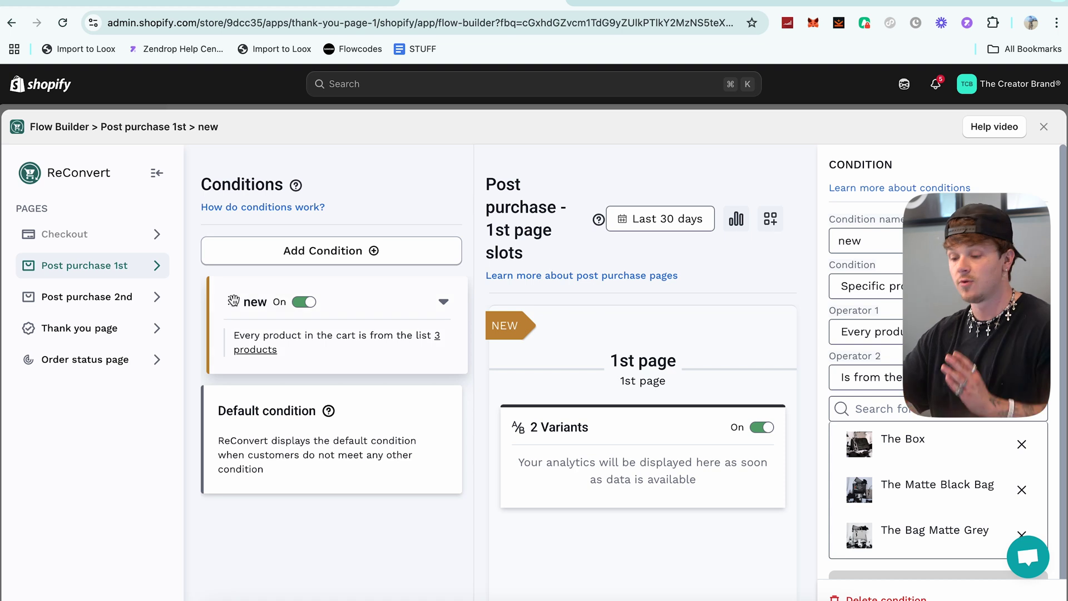
left_click(99, 311)
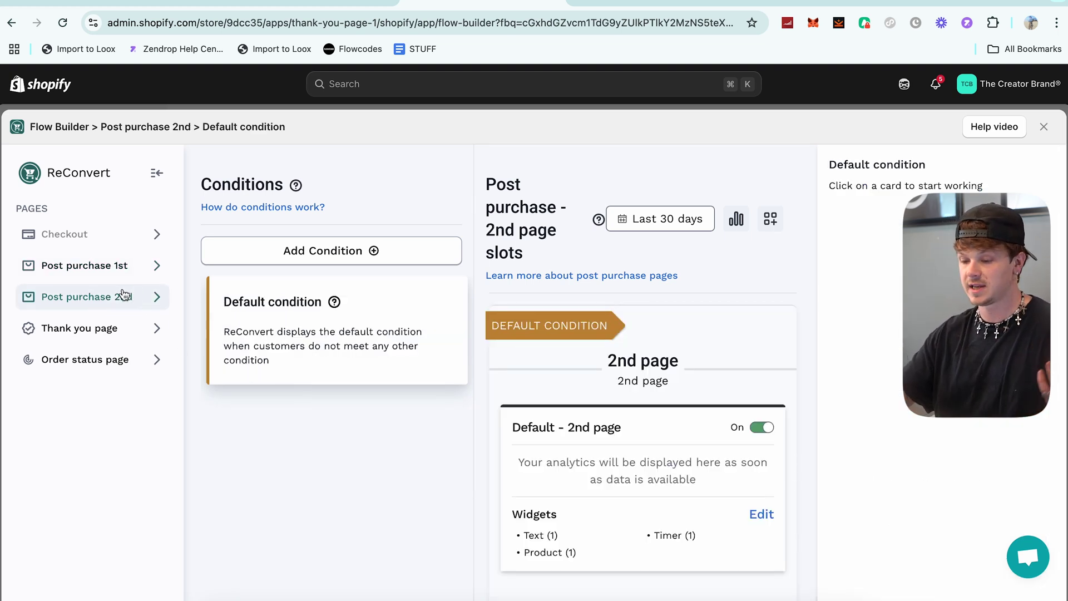
triple_click(942, 189)
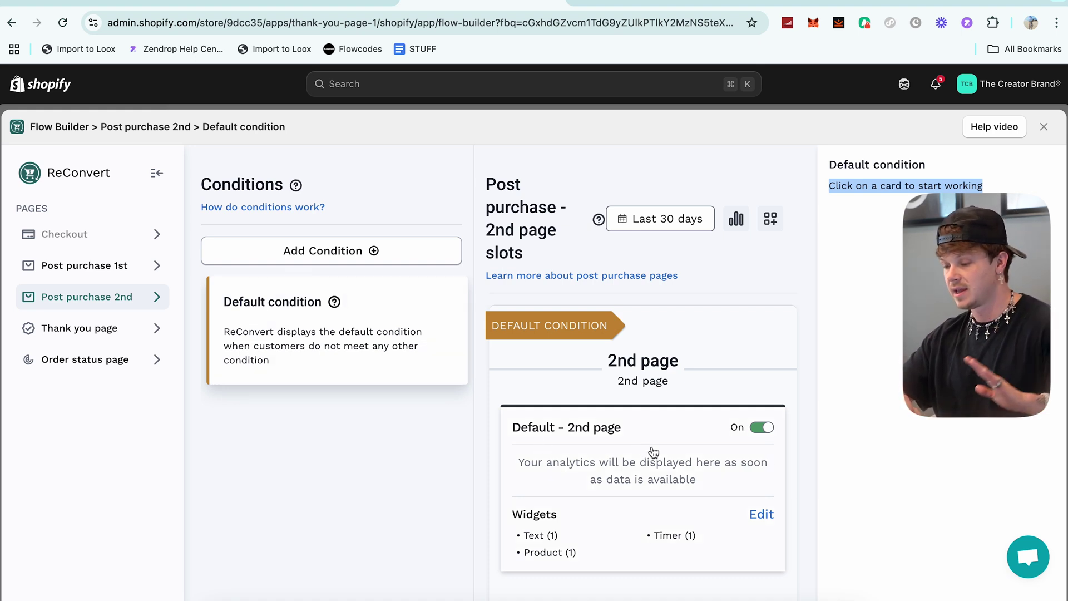
left_click(761, 514)
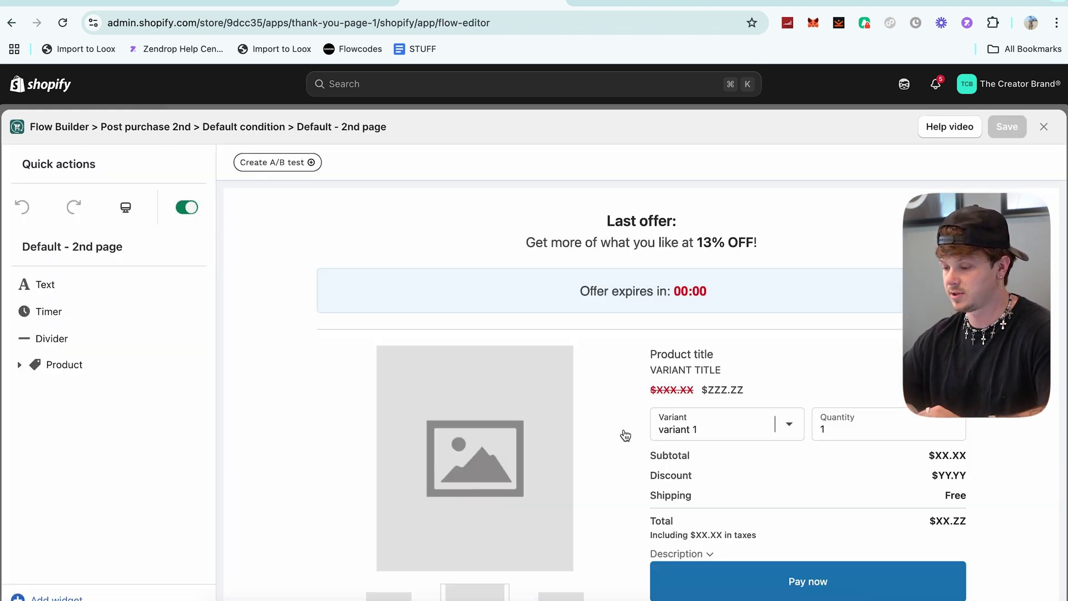
Try the compact layouts for the Product widget and choose the two-column layout with the description below the images
left_click(625, 435)
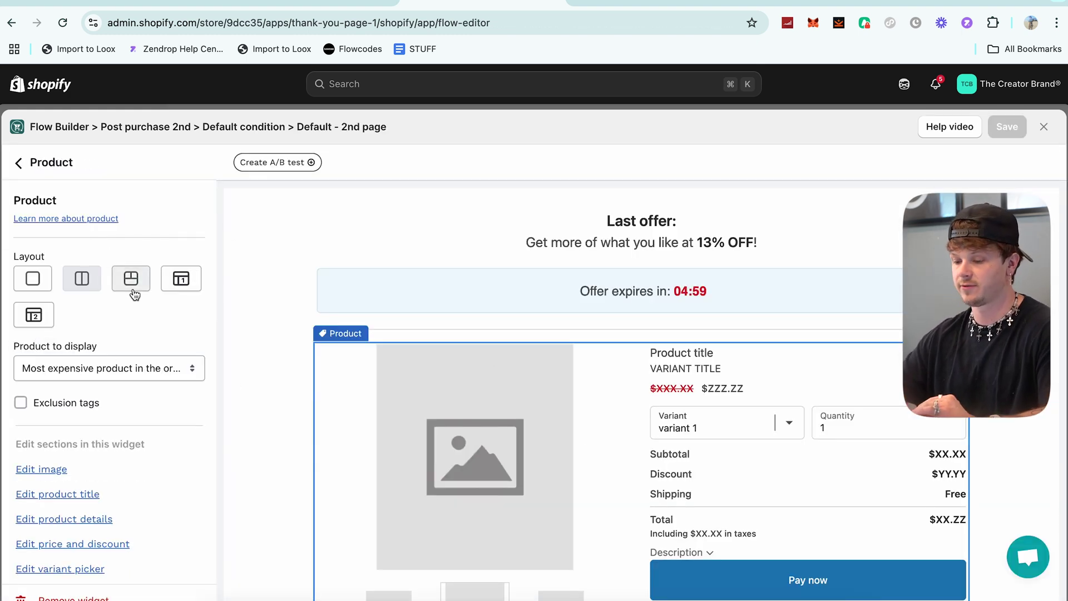
left_click(146, 285)
left_click(177, 281)
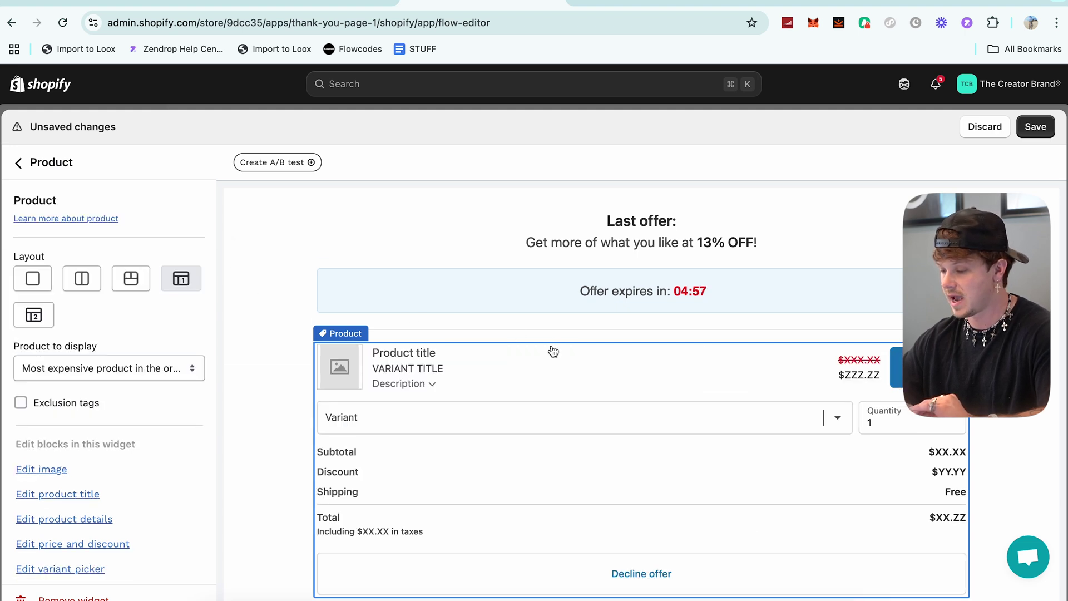
left_click(34, 314)
scroll(529, 417, "down", 2)
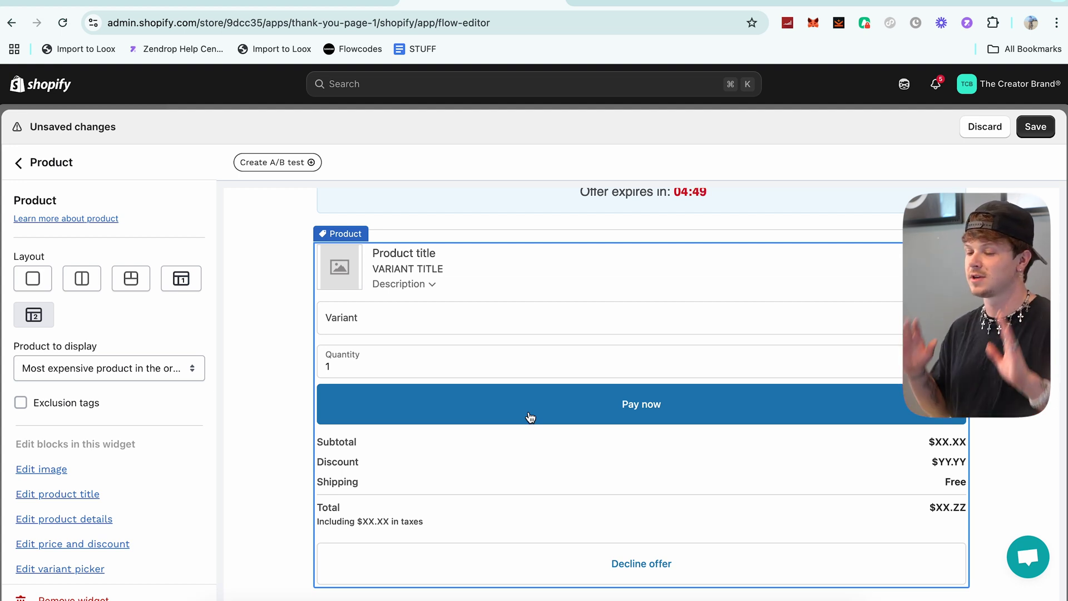
left_click(131, 278)
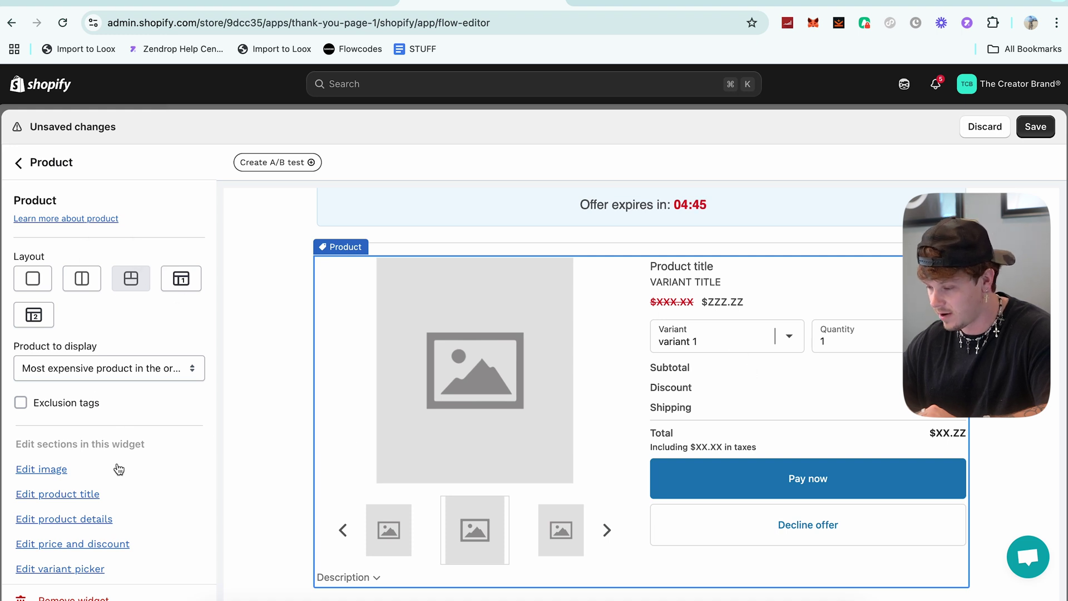
Display the Cuban Bracelet as the specific featured product of the last offer, save the page and check its preview
scroll(99, 379, "down", 2)
scroll(136, 380, "up", 3)
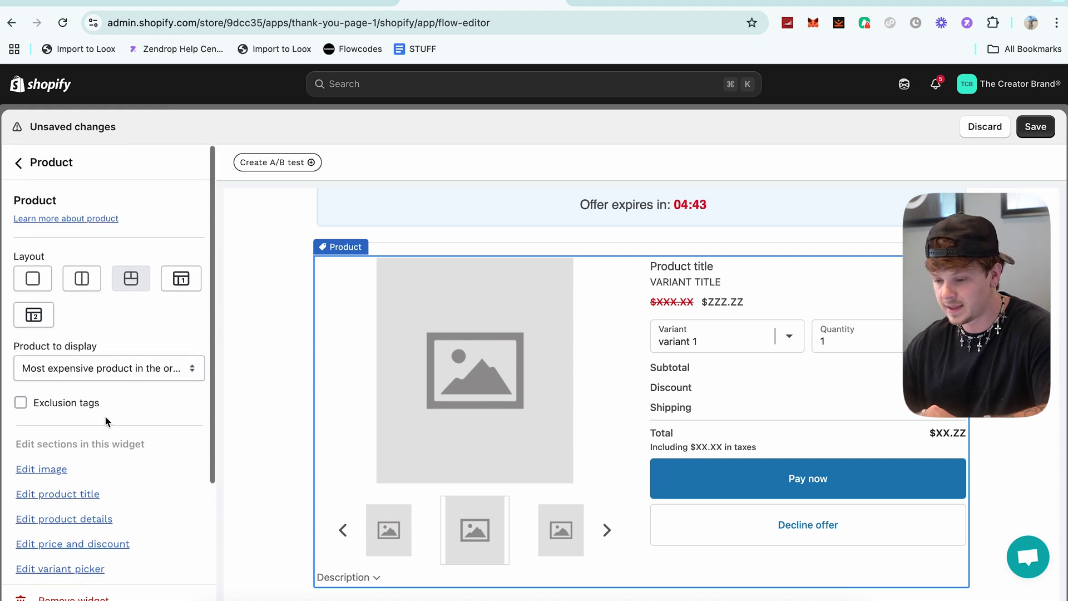
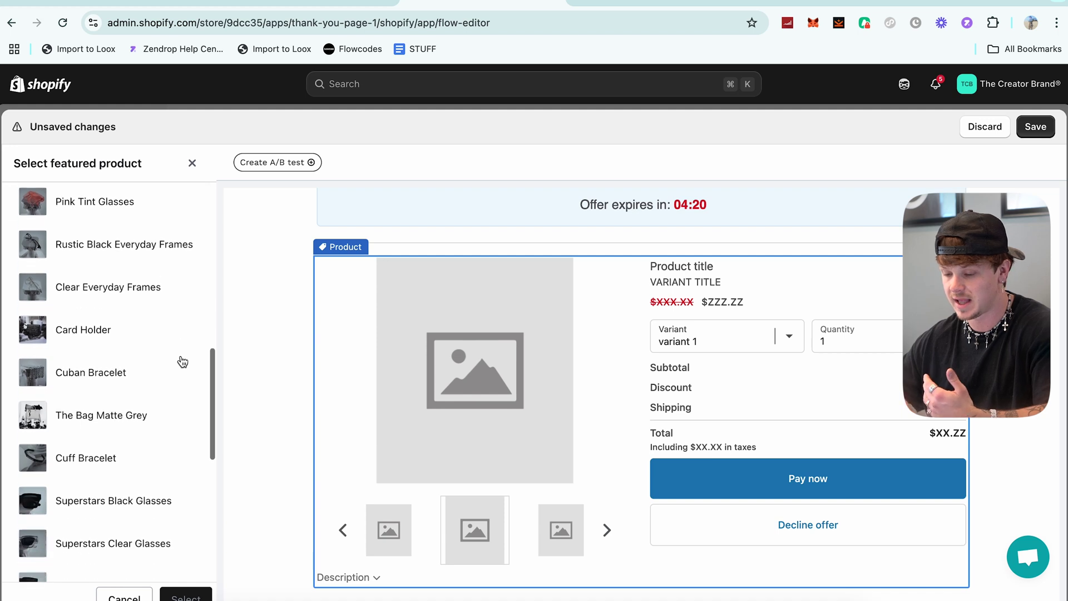
left_click(108, 319)
left_click(198, 589)
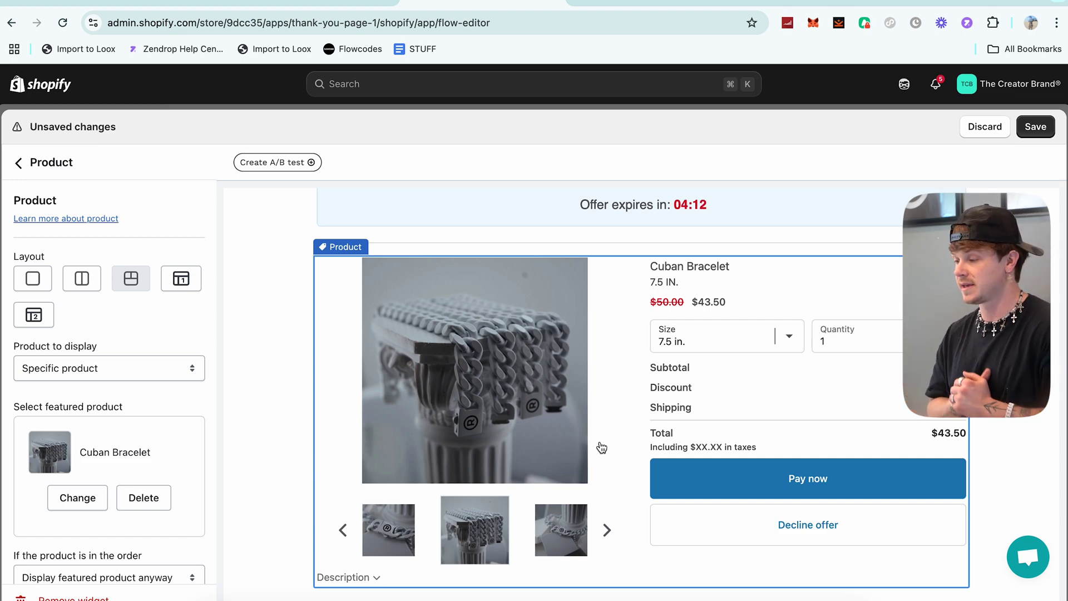
left_click(1032, 126)
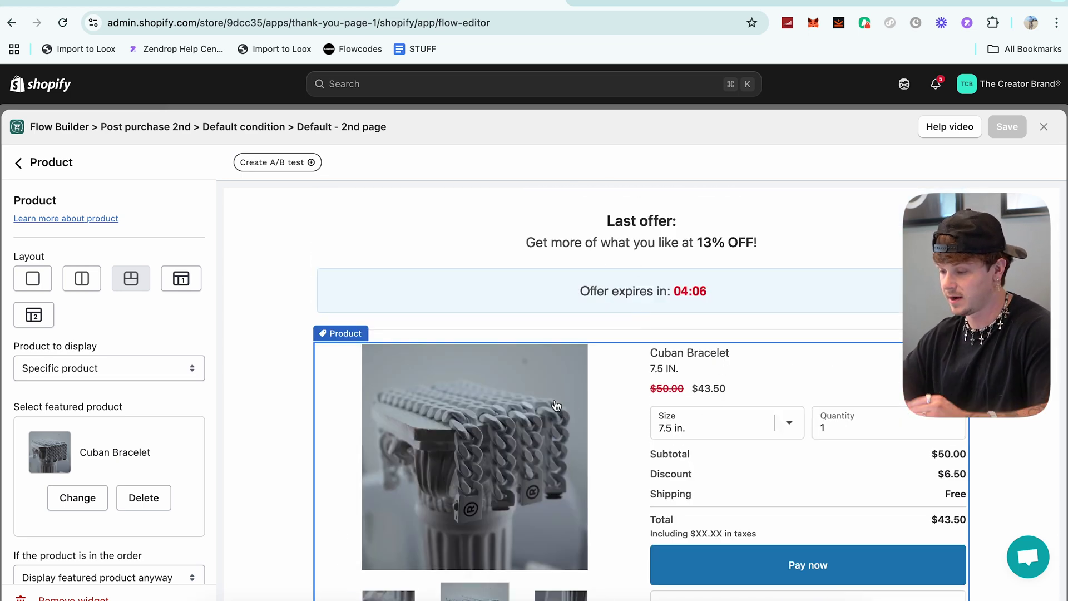
scroll(487, 454, "down", 2)
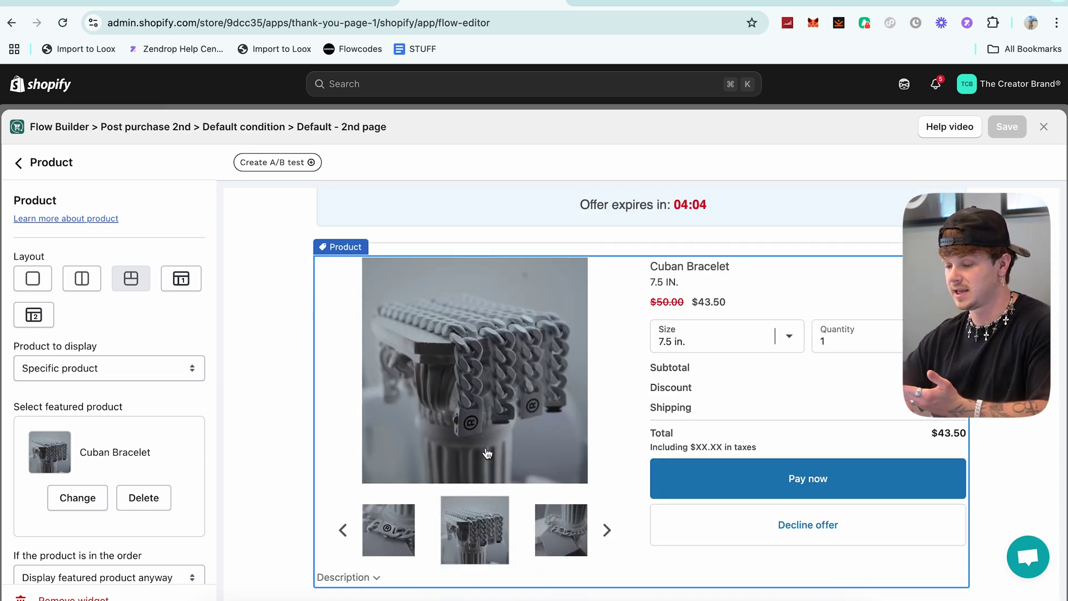
scroll(829, 315, "up", 2)
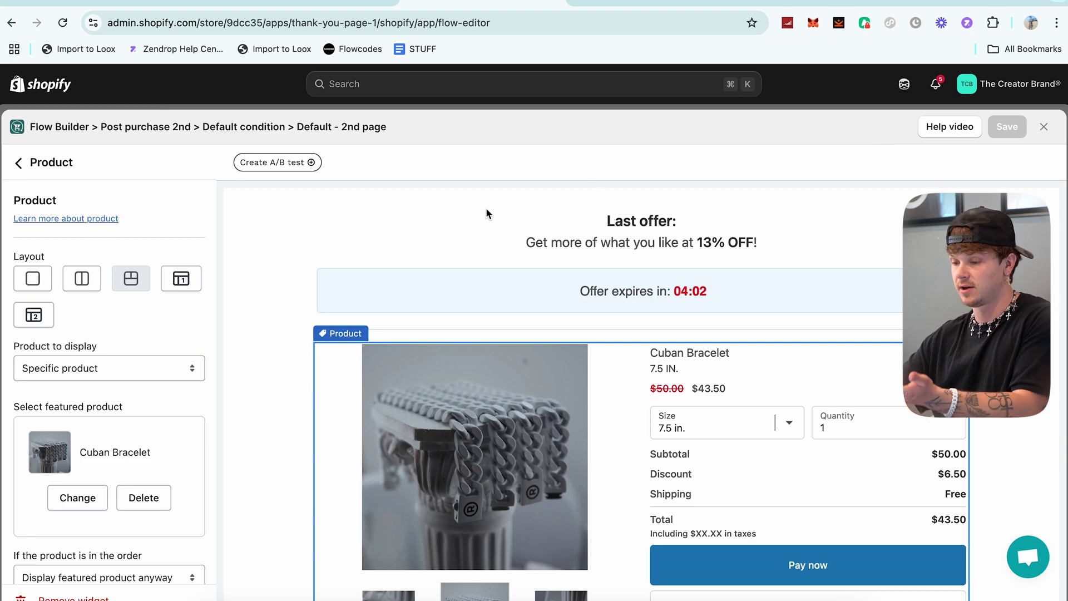
Try linking the product title to the product and displaying the alternative product title "wehubwbfry"
scroll(124, 482, "down", 5)
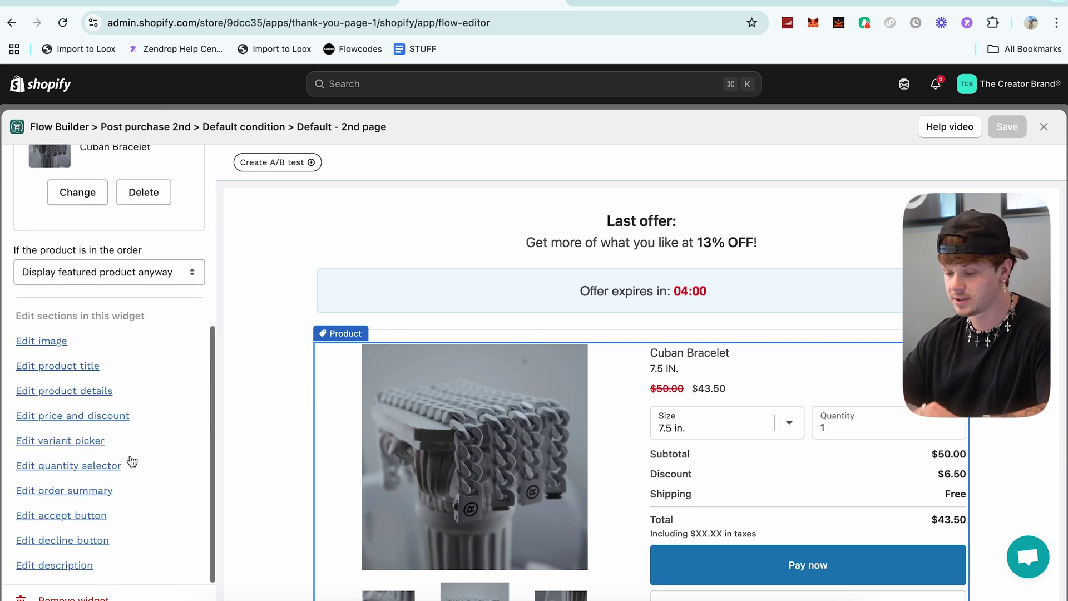
left_click(72, 368)
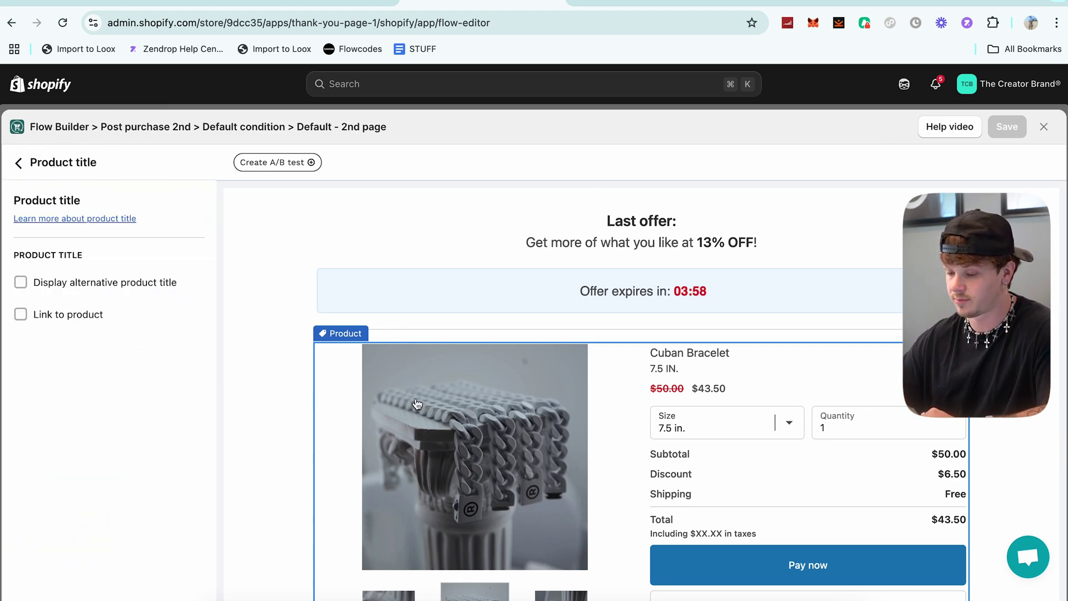
scroll(344, 386, "down", 2)
left_click(72, 316)
left_click(106, 284)
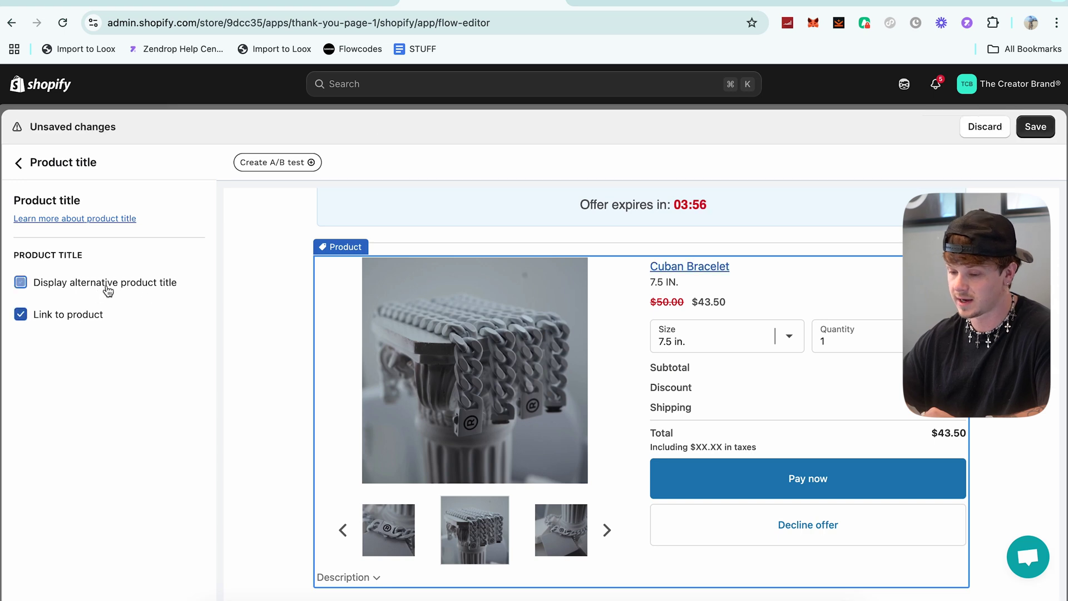
left_click(84, 332)
key("super+a")
type("wehubwbfry")
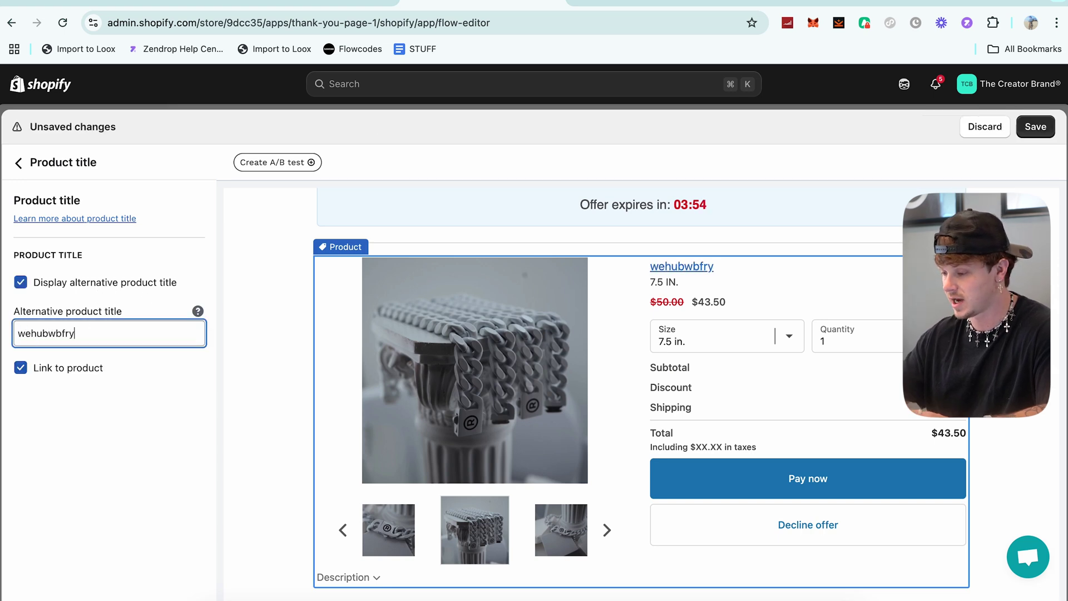
Turn off the product link and the alternative product title, and save the page
double_click(72, 333)
left_click(66, 368)
left_click(67, 282)
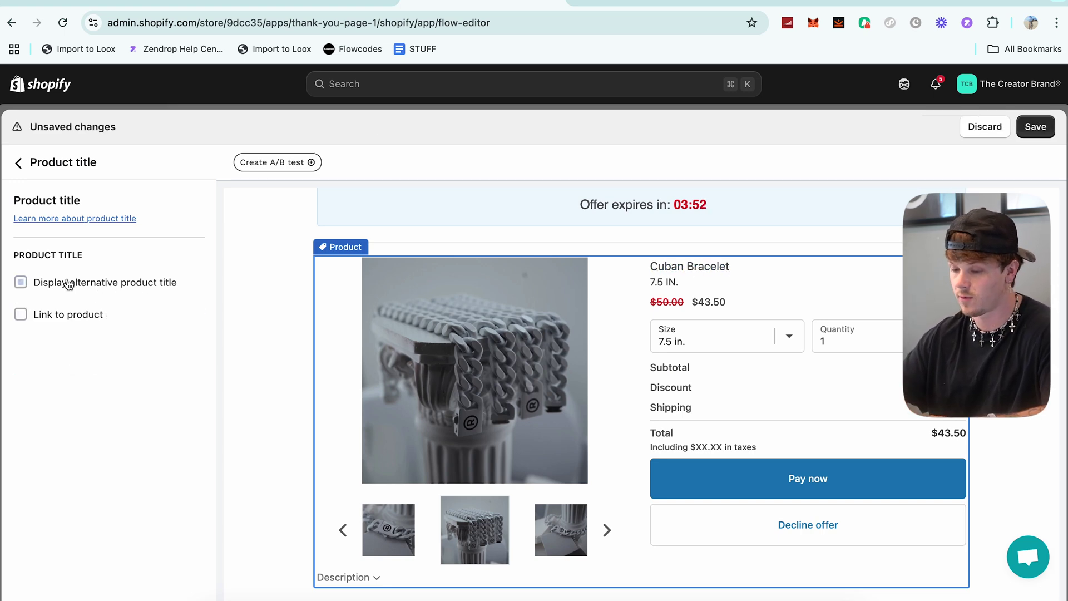
left_click(1033, 128)
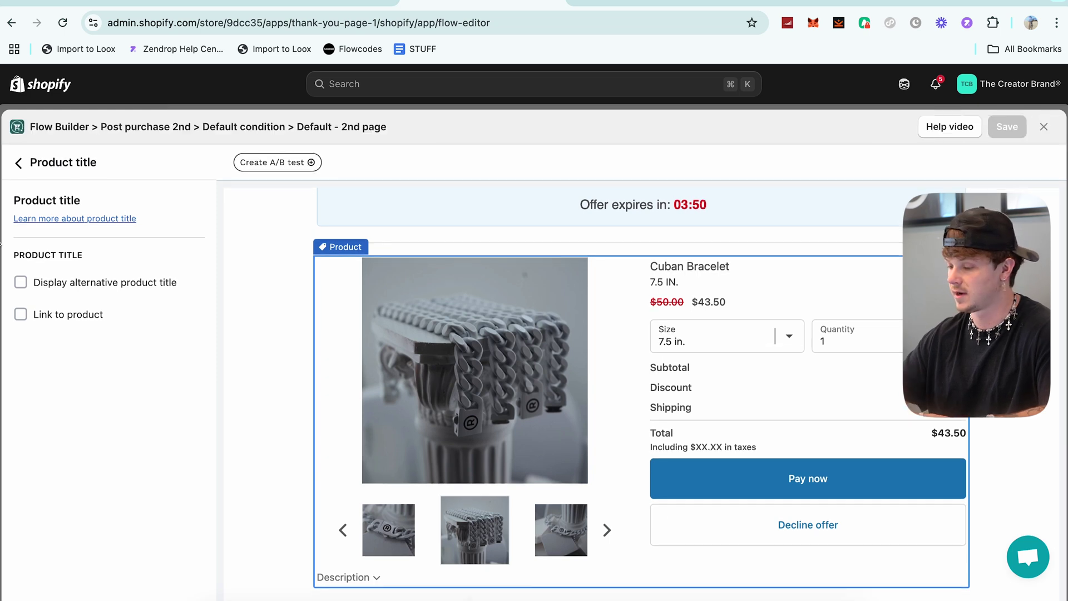
Review the last-offer page's timer, 13% OFF offer text and Product widget, including the product's layout, display and section editing options
left_click(611, 211)
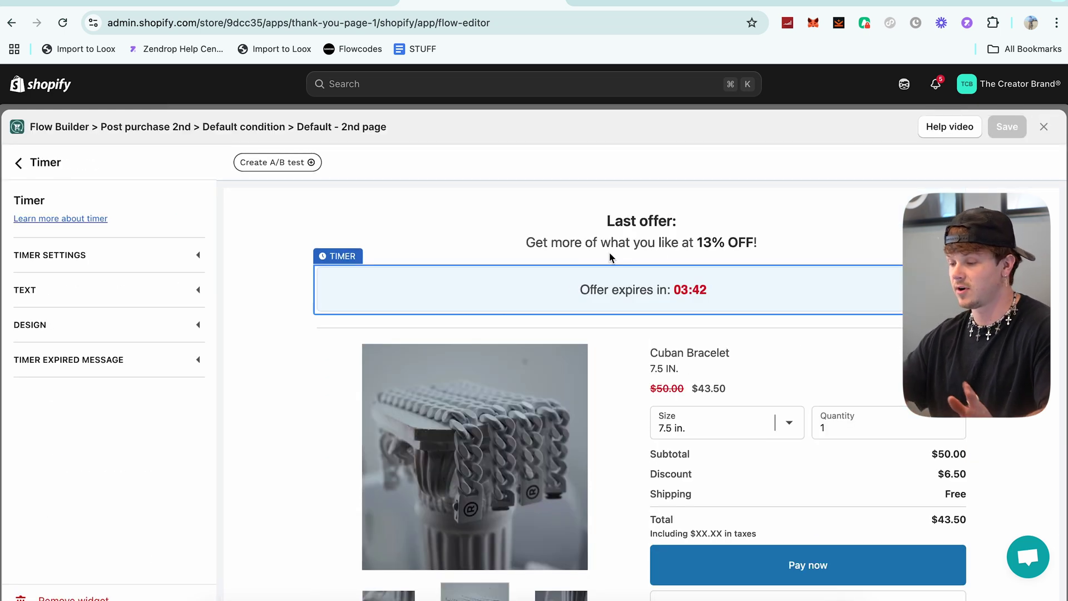
left_click(585, 245)
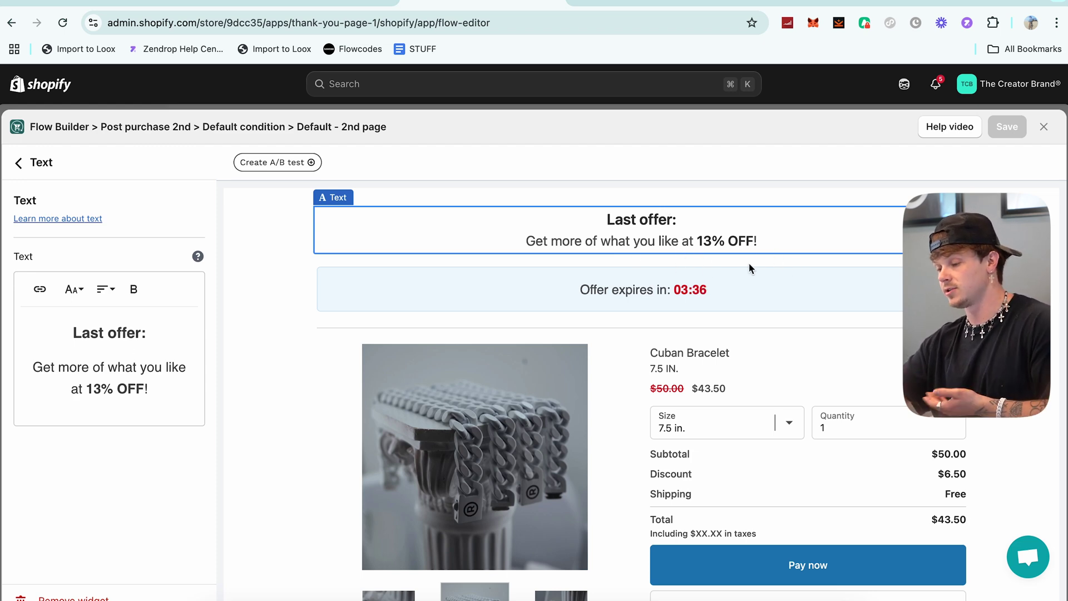
scroll(715, 272, "down", 3)
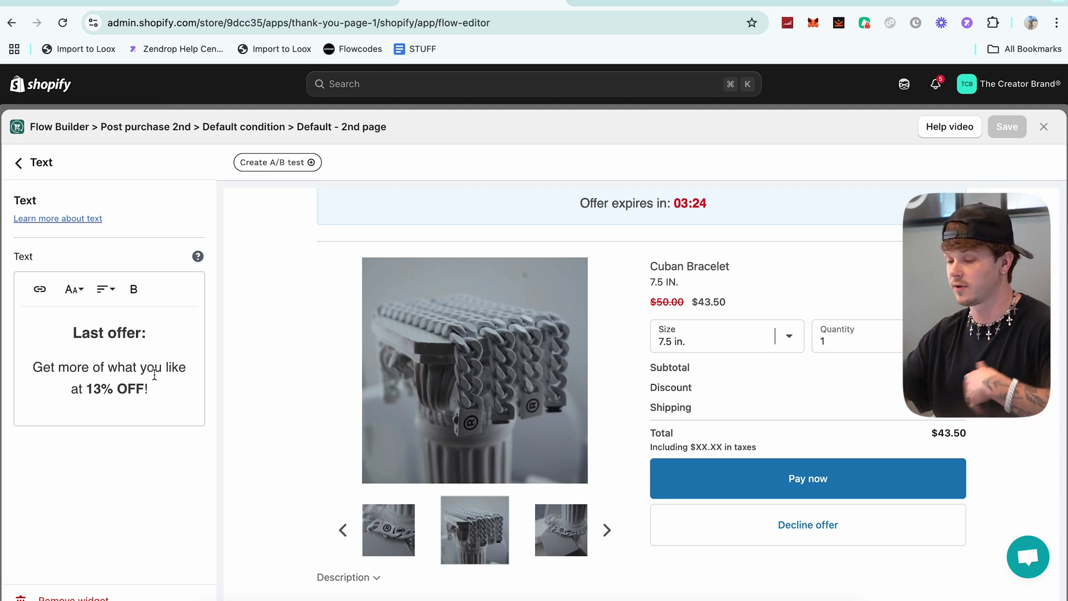
left_click(102, 389)
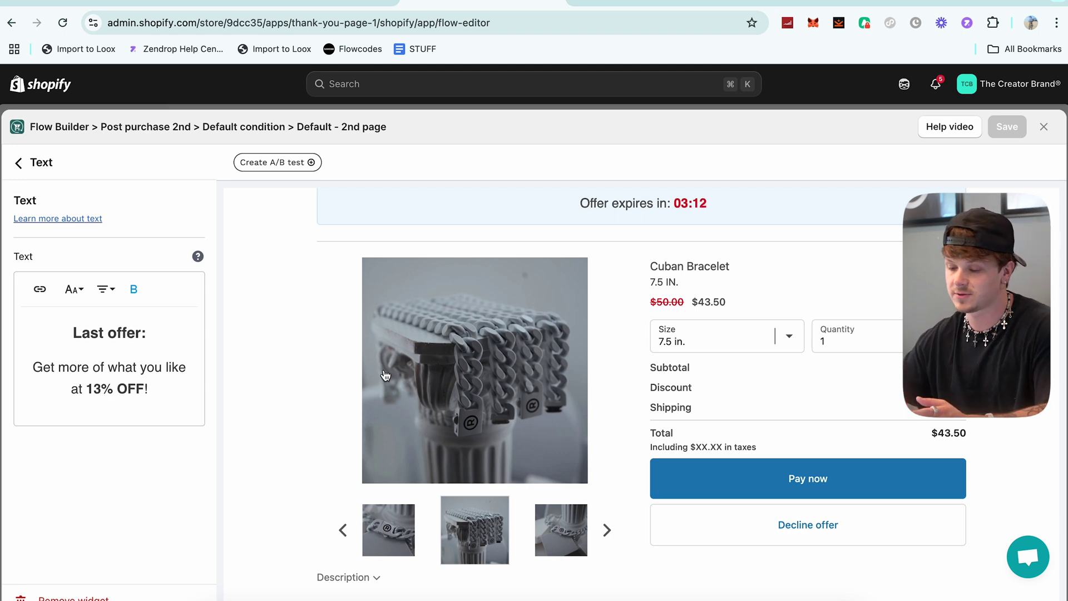
triple_click(152, 334)
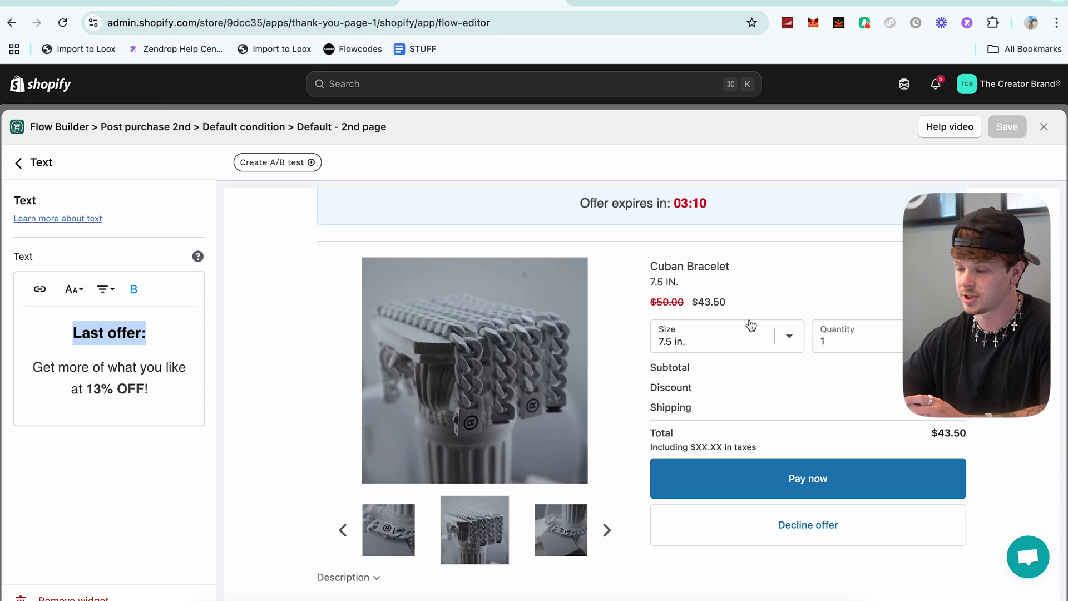
left_click(758, 341)
left_click(660, 432)
left_click(631, 432)
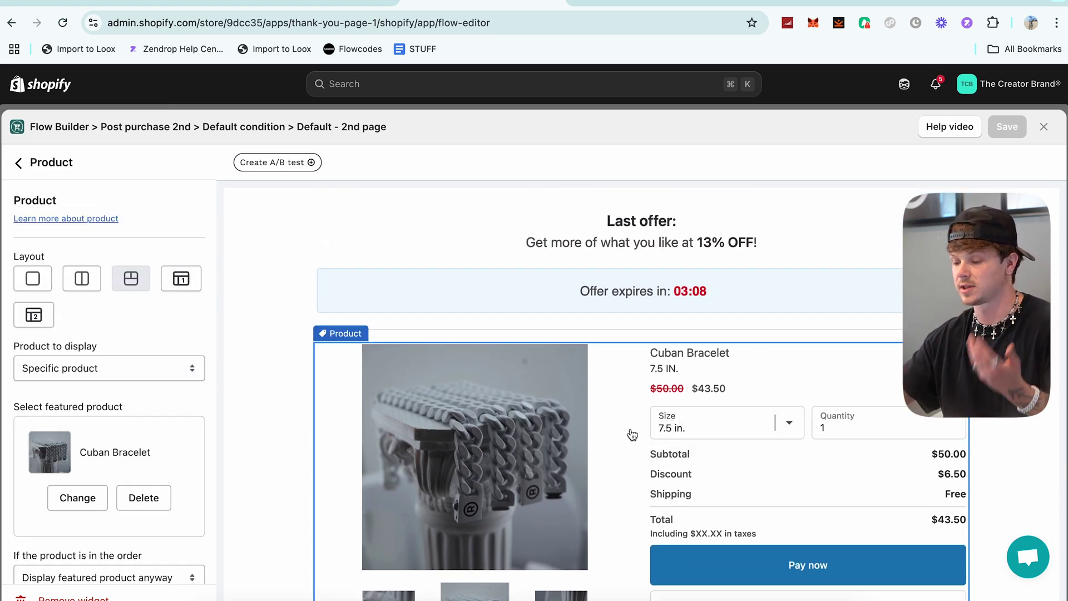
scroll(632, 432, "down", 2)
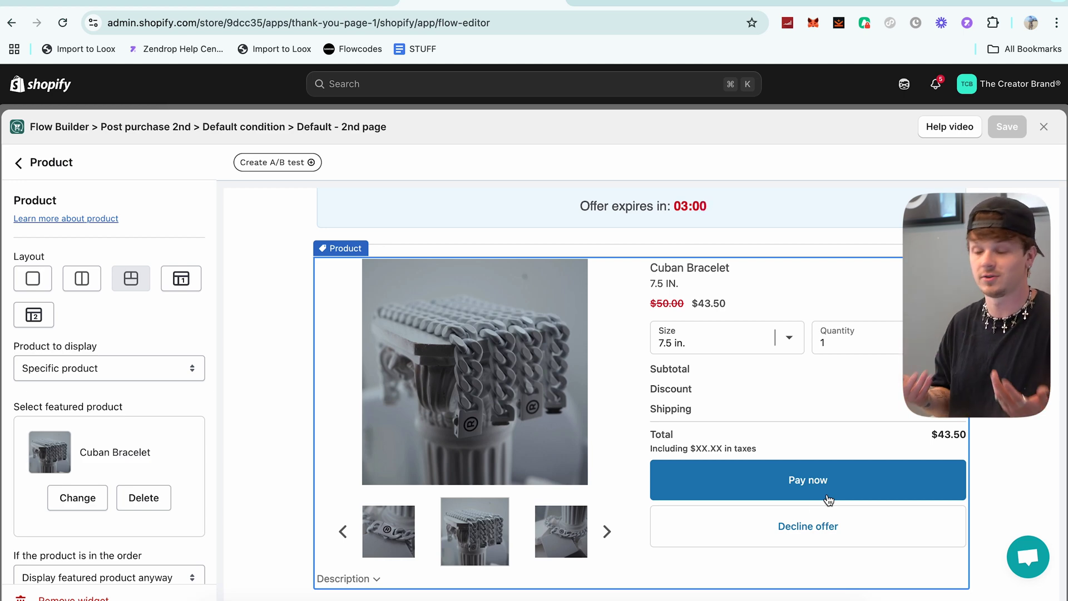
scroll(145, 458, "down", 5)
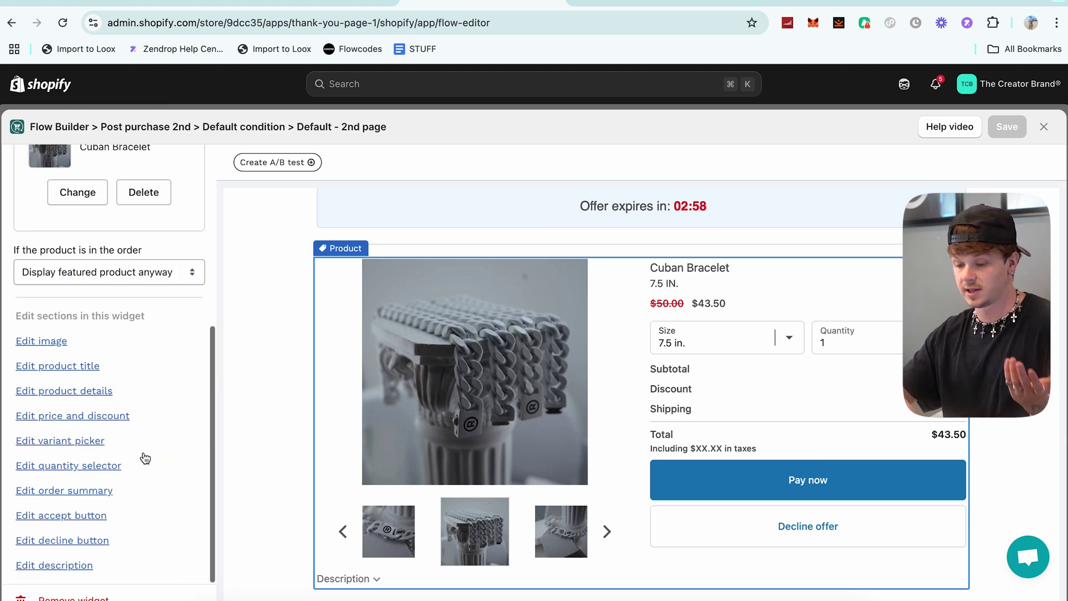
scroll(69, 303, "up", 5)
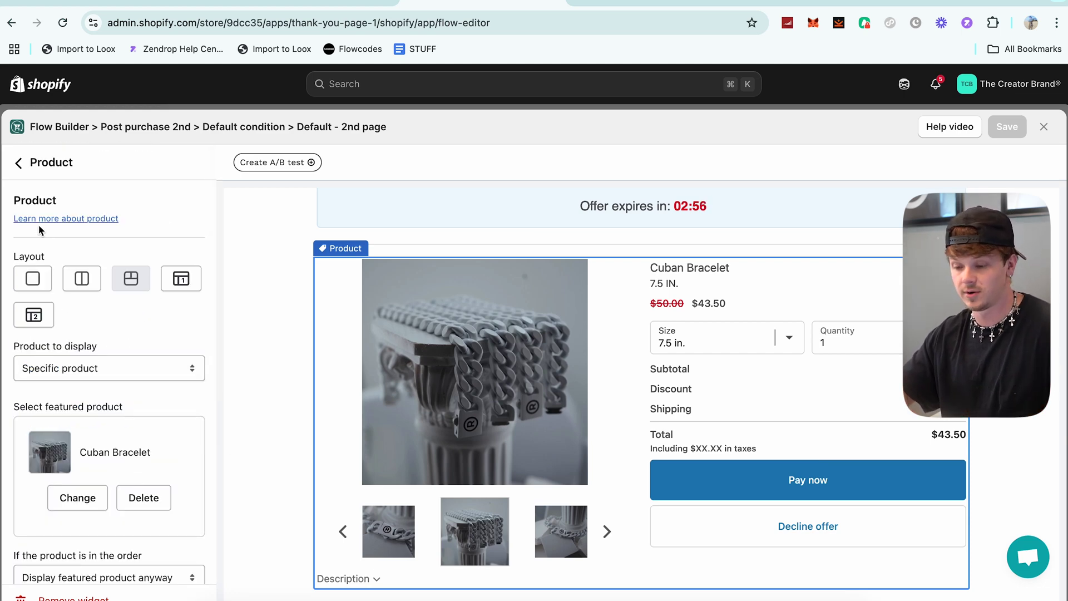
Leave the second post-purchase page editor and open the Thank you page's default condition in the flow builder
left_click(101, 334)
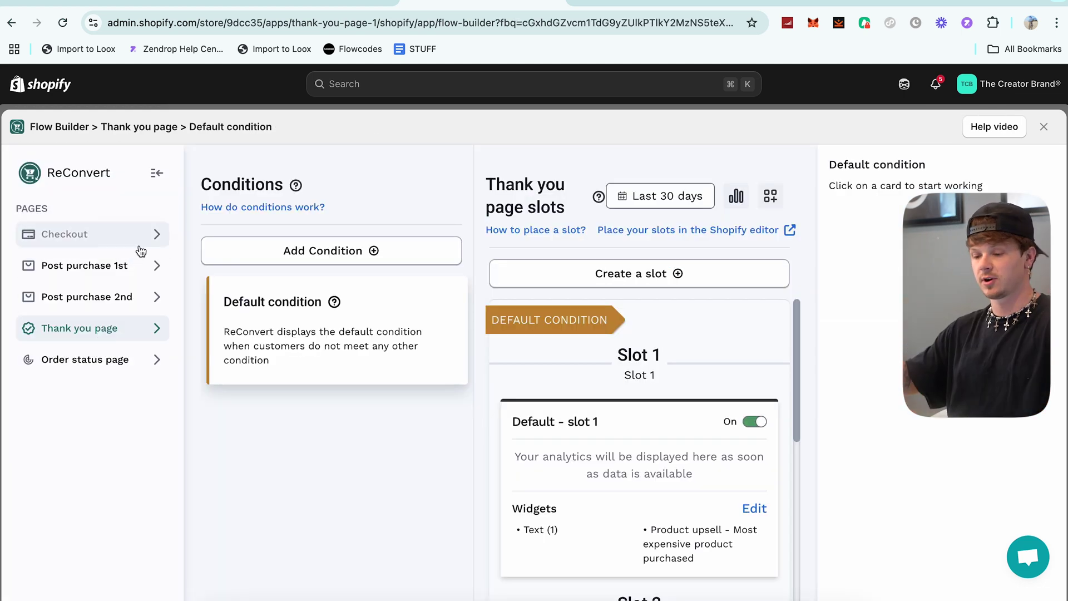